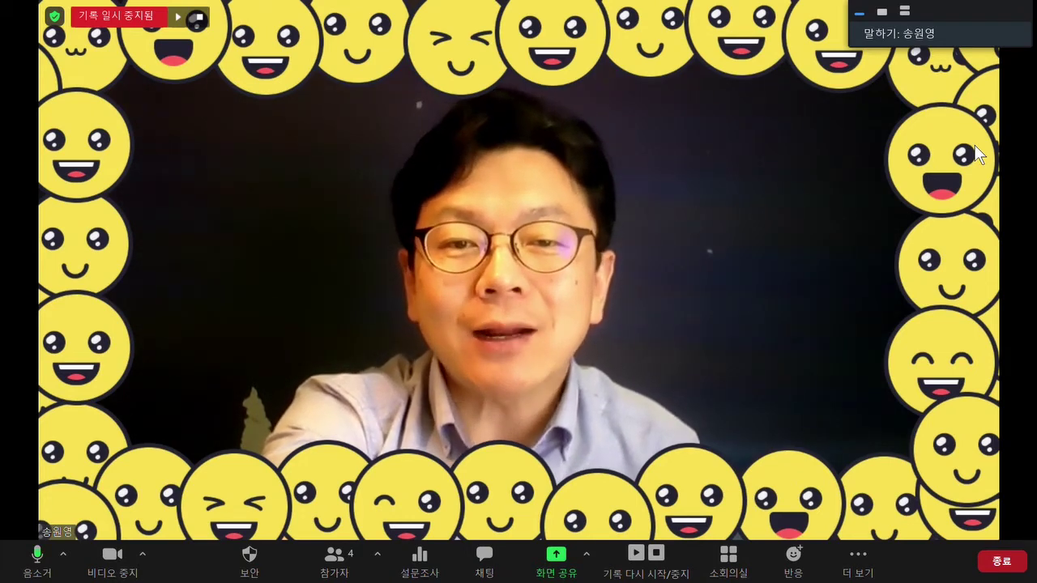
Step: Switch to the Zoom website in the browser, show it full screen, and open the account's meeting settings
key(alt+Tab)
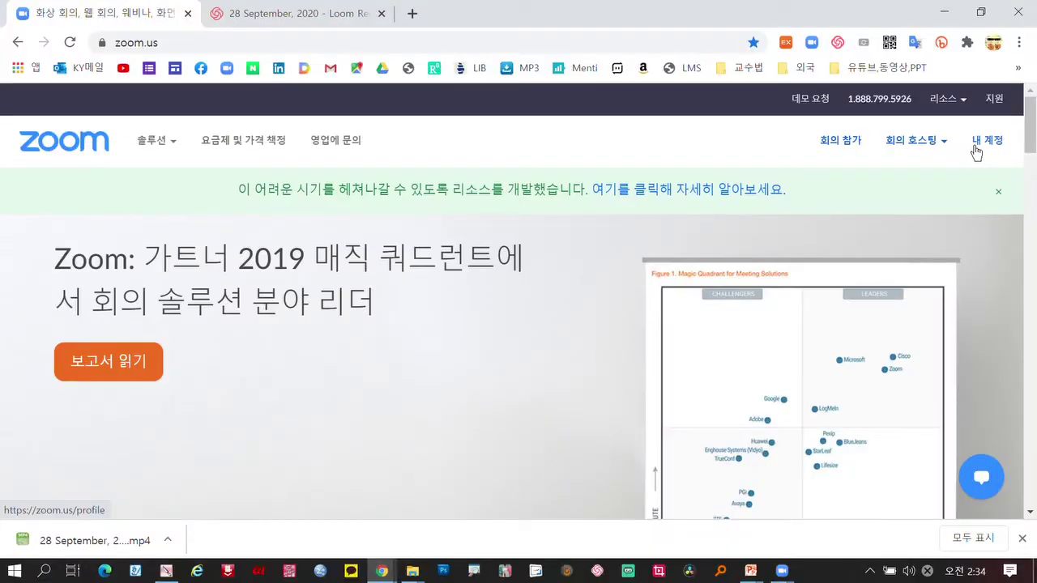
click(966, 100)
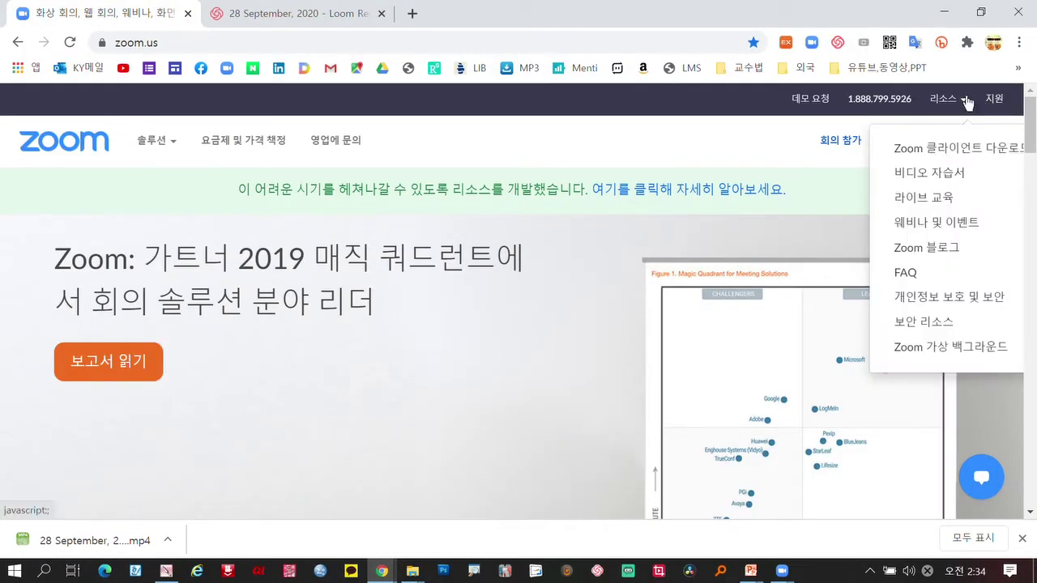
key(F11)
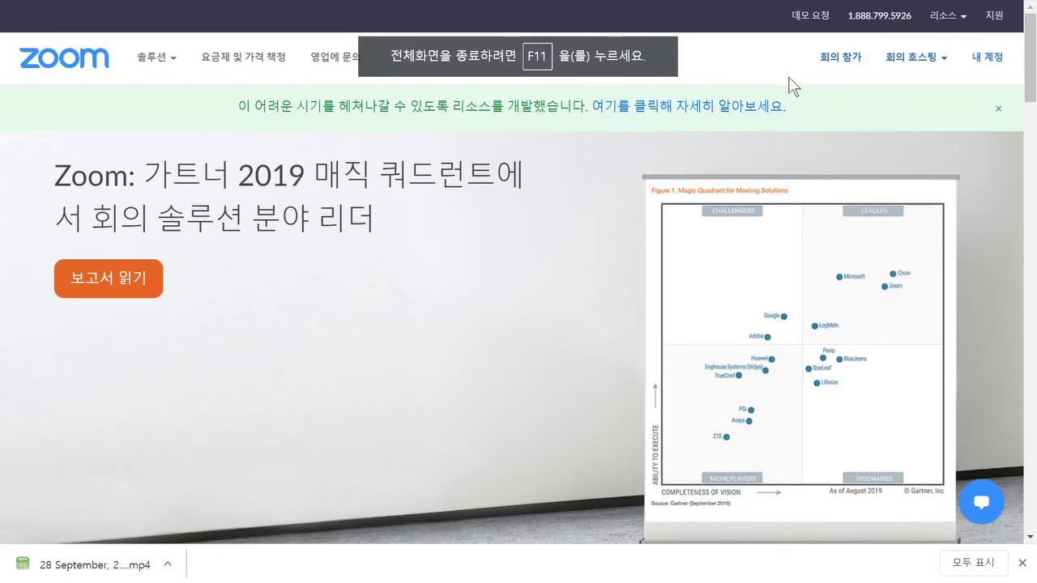
click(987, 56)
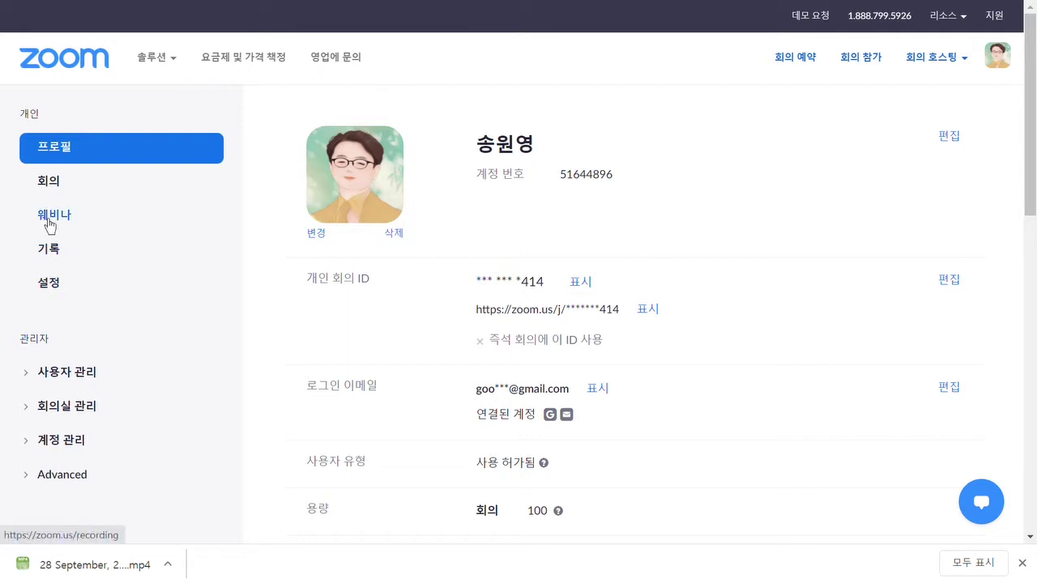
click(50, 287)
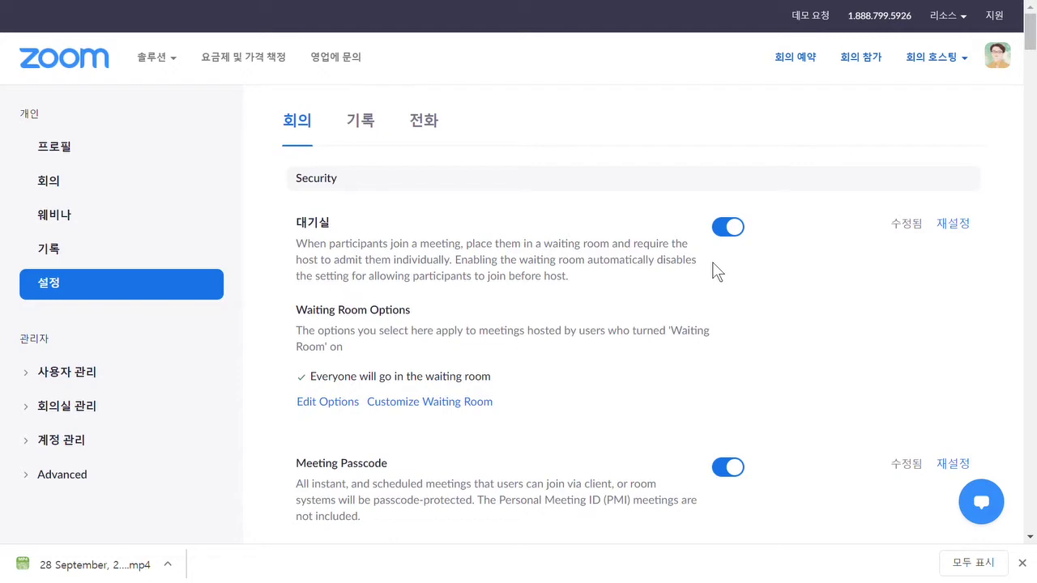
Step: Review the Security settings from the waiting room and passcodes to embedding the passcode in the invite link
scroll(700, 294, down, 1)
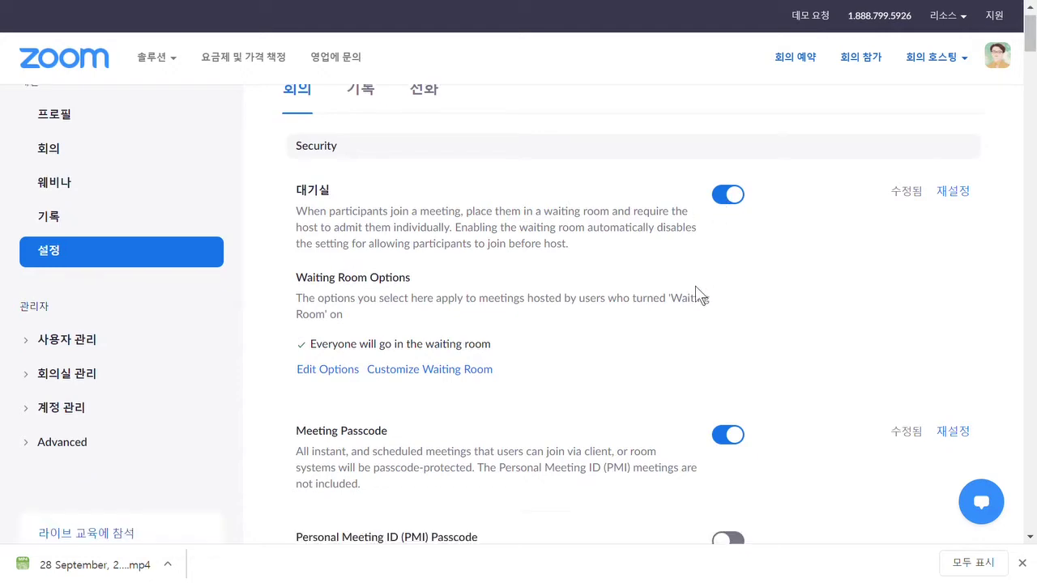
scroll(689, 293, down, 3)
scroll(632, 324, down, 5)
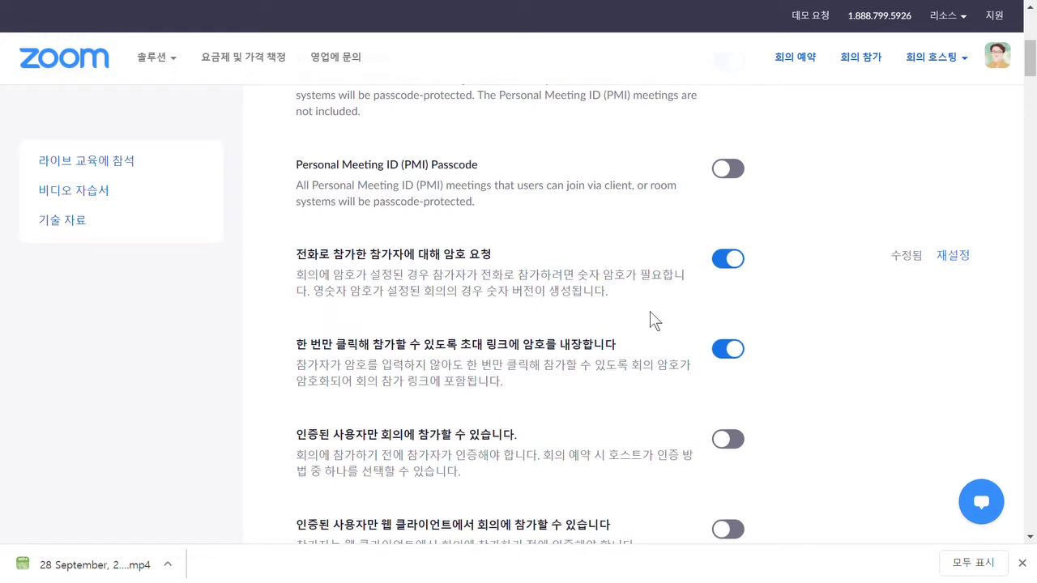
scroll(654, 319, down, 1)
drag(316, 263, 544, 267)
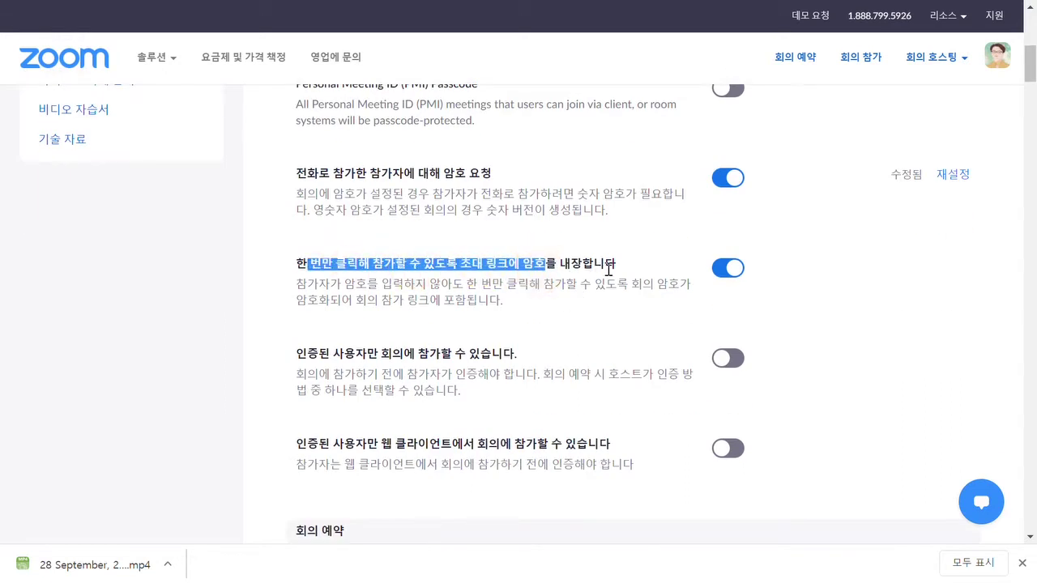
click(618, 267)
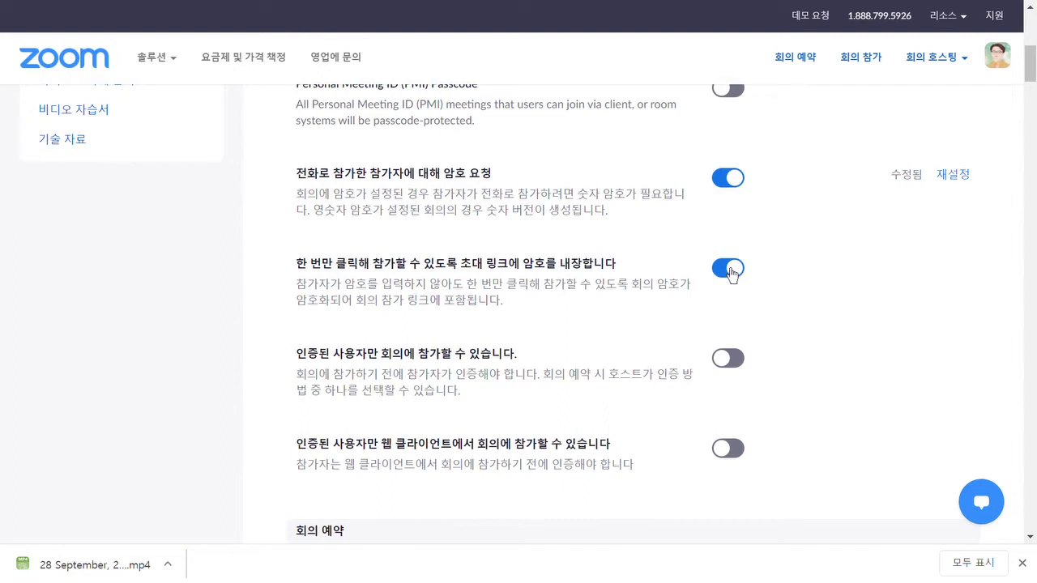
Step: Review the scheduling settings for host and participant video, audio type, join before host, personal meeting ID and muting participants on entry
scroll(696, 283, down, 4)
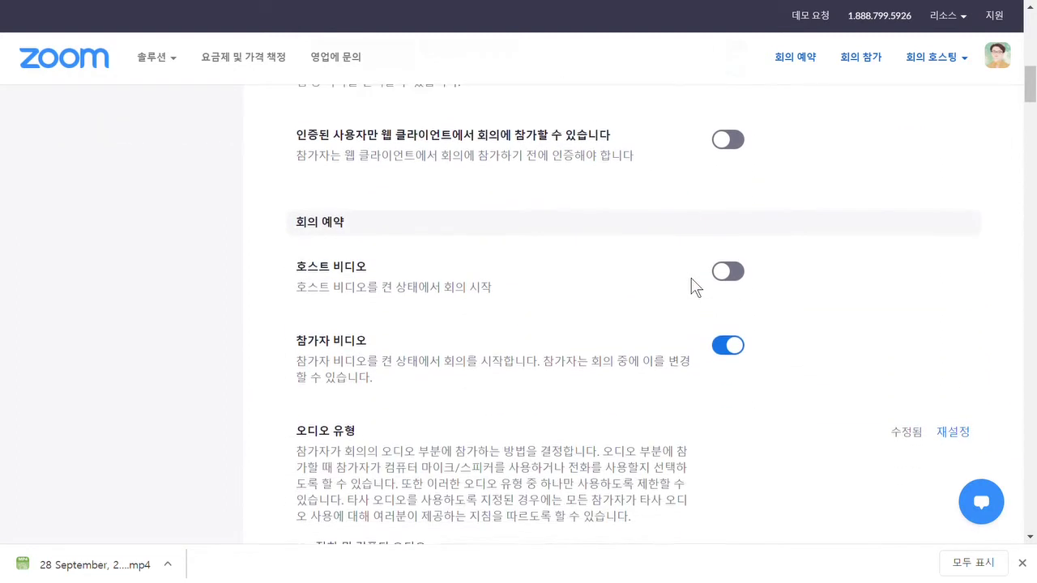
scroll(676, 282, down, 1)
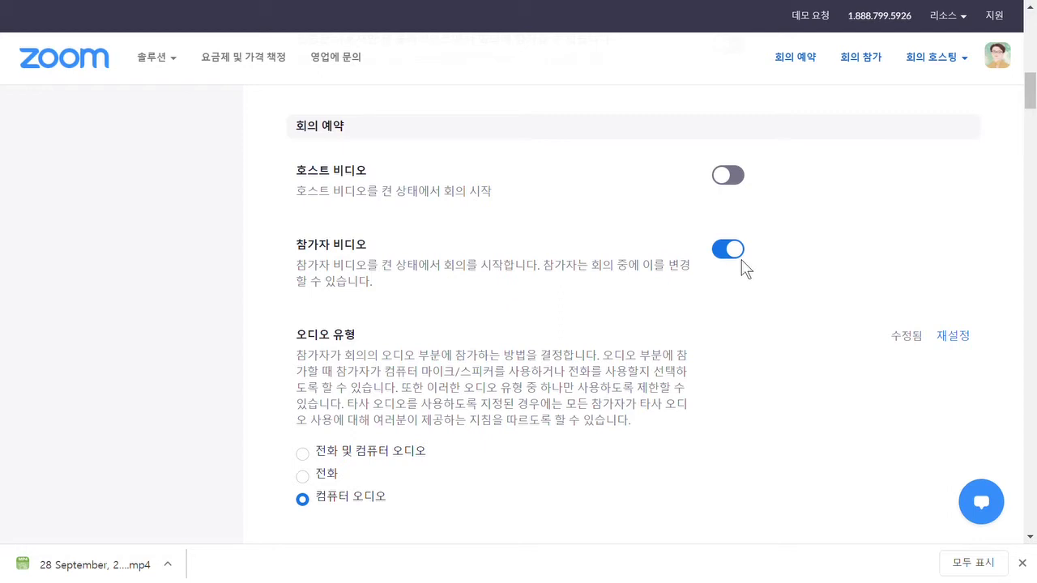
scroll(690, 310, down, 2)
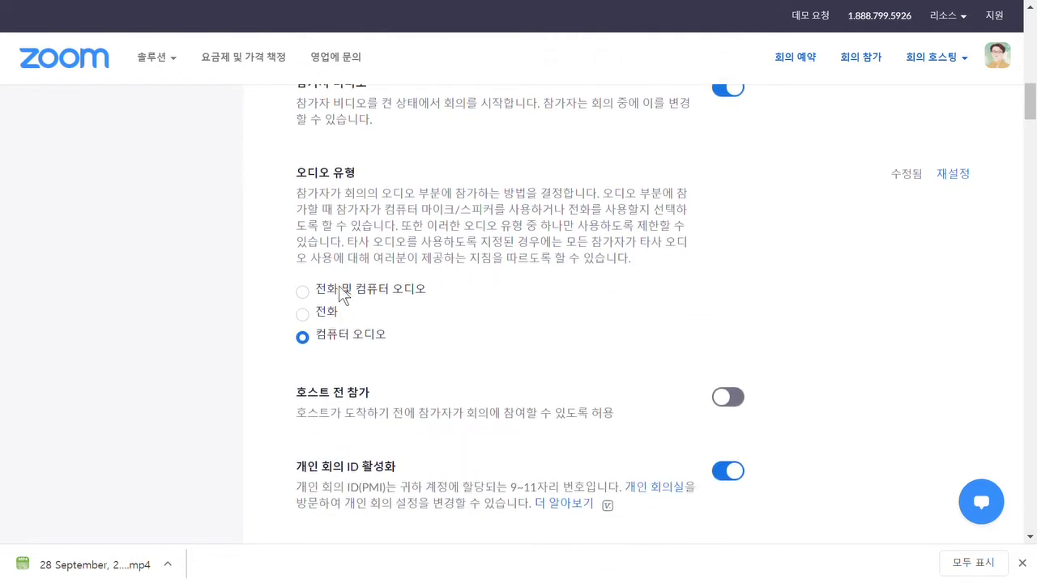
scroll(343, 305, down, 1)
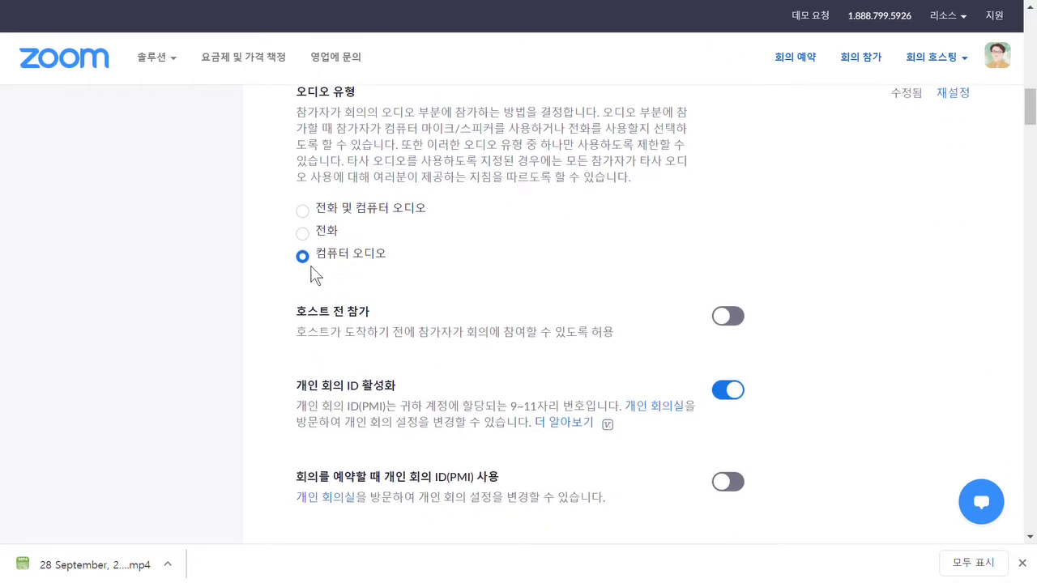
scroll(423, 280, down, 1)
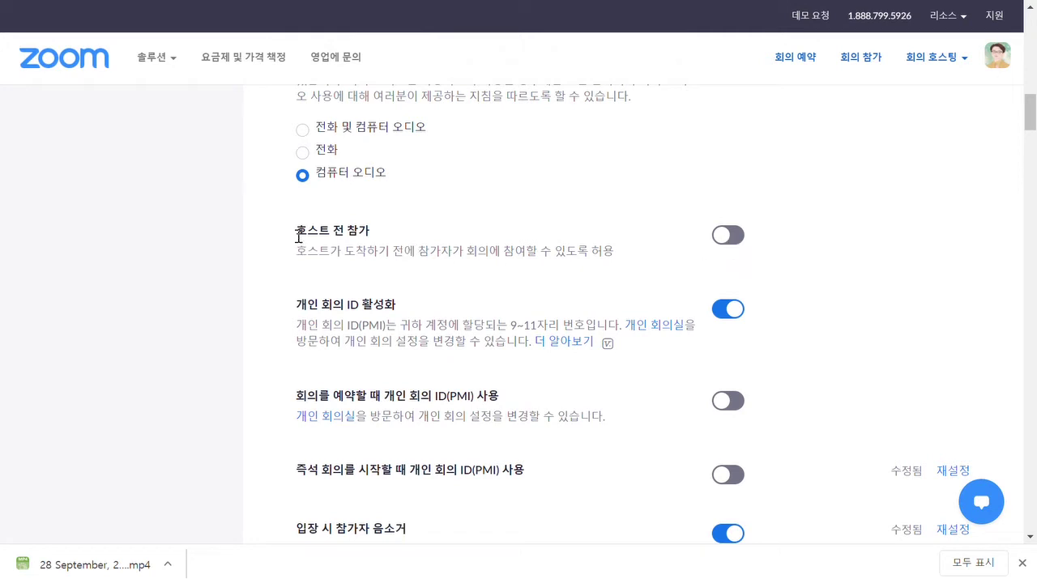
scroll(357, 320, down, 1)
scroll(358, 321, down, 1)
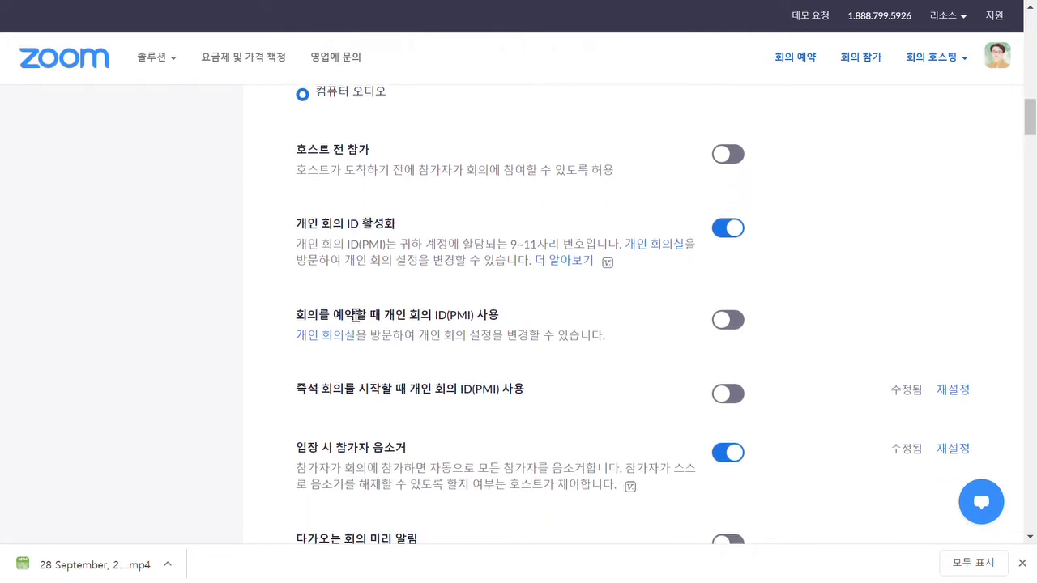
scroll(360, 314, down, 2)
scroll(390, 326, down, 2)
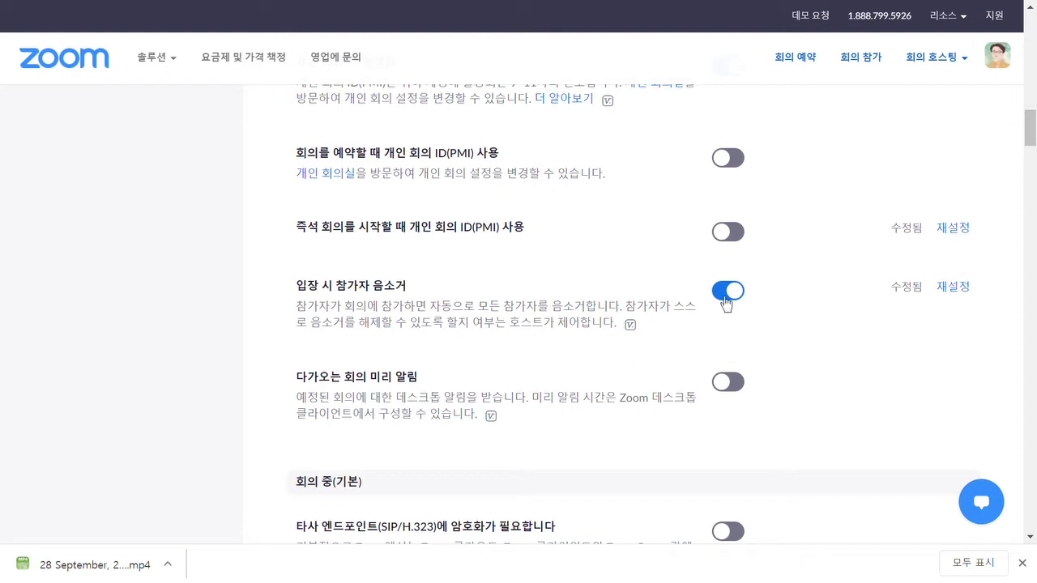
scroll(656, 301, down, 1)
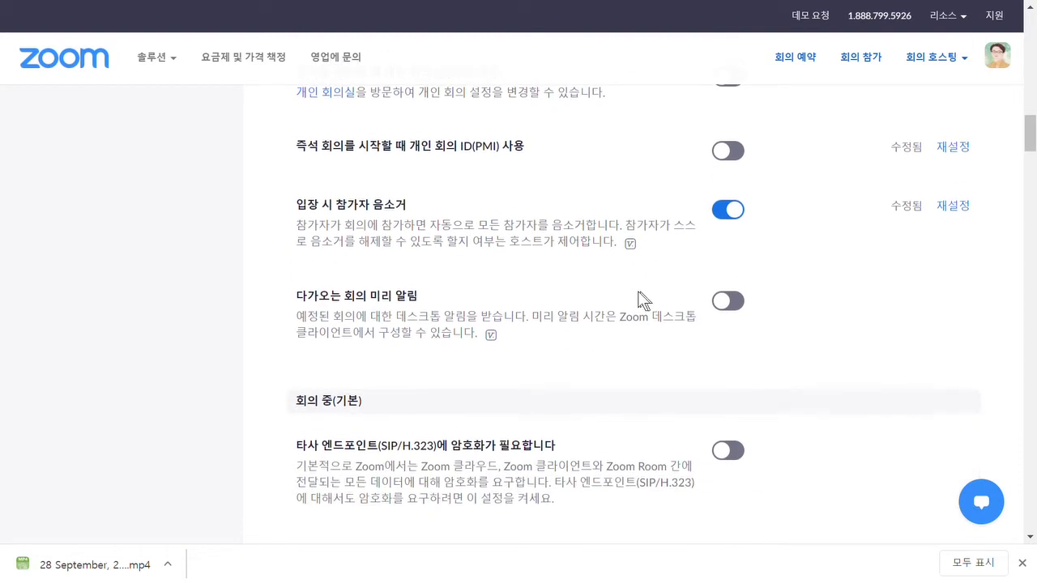
Step: Review the in-meeting chat settings, including preventing participants from saving chat, private chat and chat auto-save, along with file transfer
scroll(641, 302, down, 2)
scroll(639, 300, down, 1)
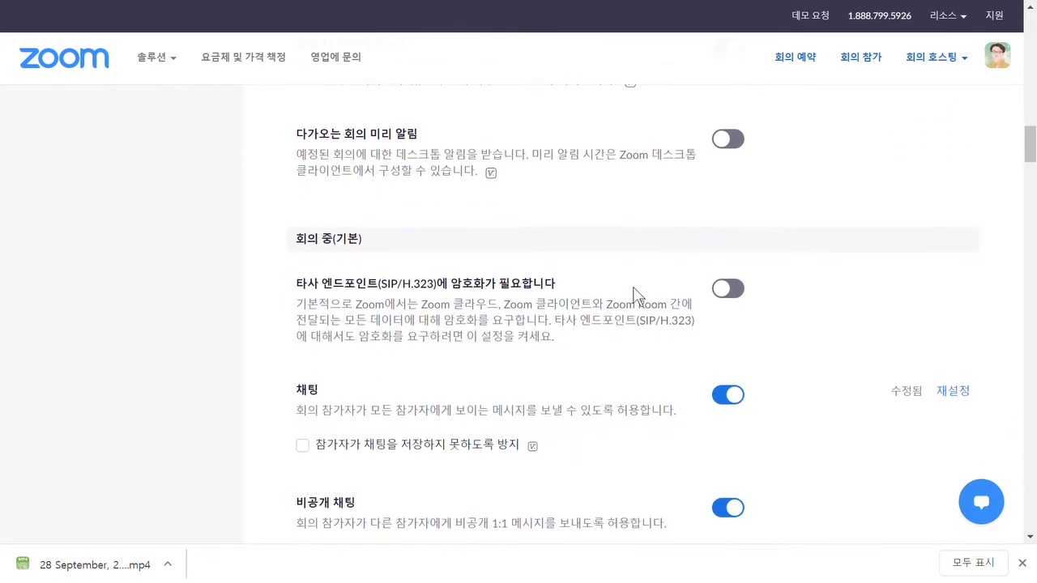
scroll(636, 297, down, 1)
scroll(637, 296, down, 1)
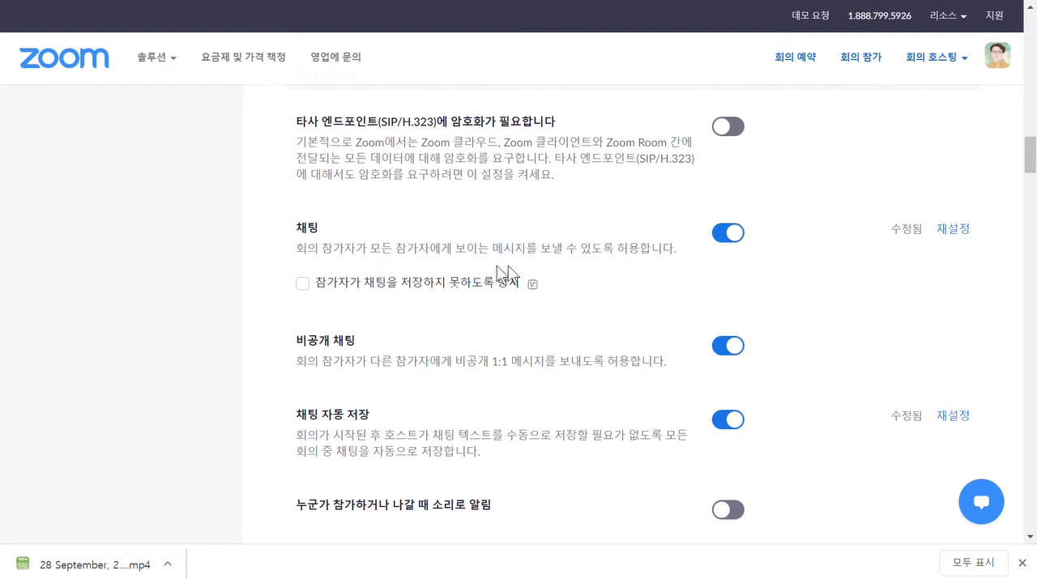
mouse_move(524, 288)
click(304, 290)
click(309, 288)
scroll(425, 309, down, 1)
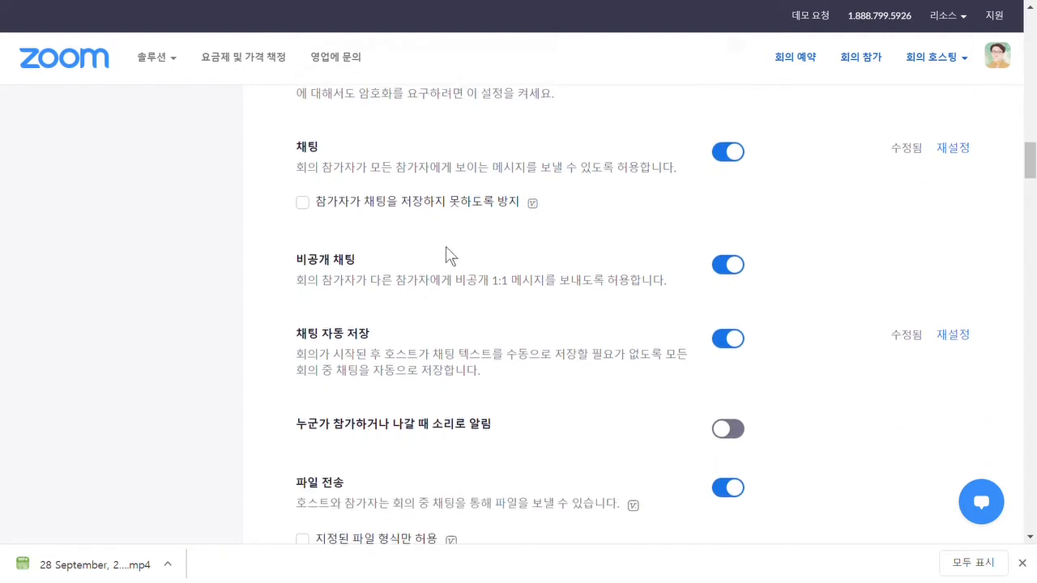
scroll(422, 214, down, 1)
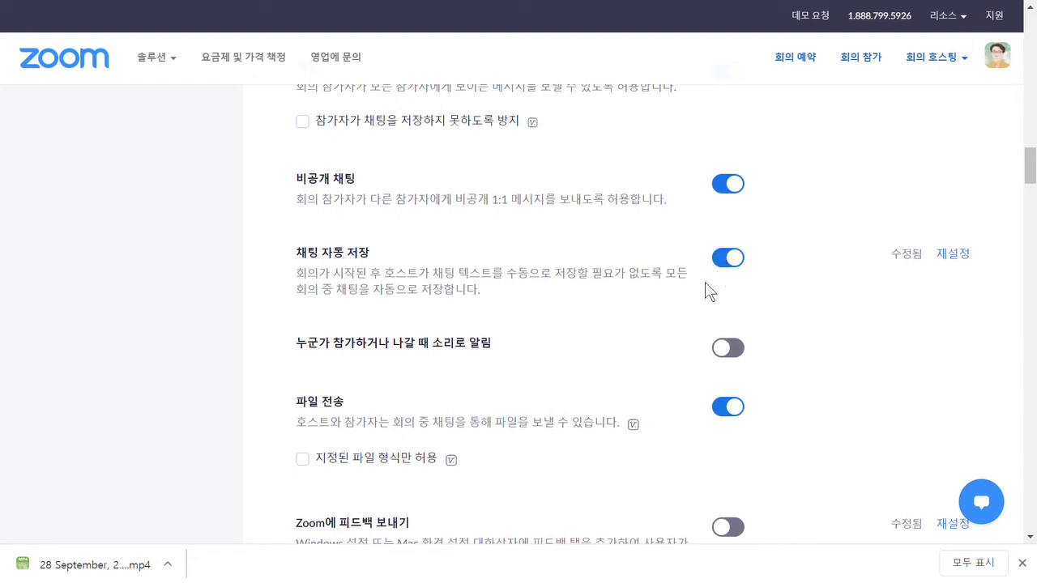
scroll(677, 275, down, 1)
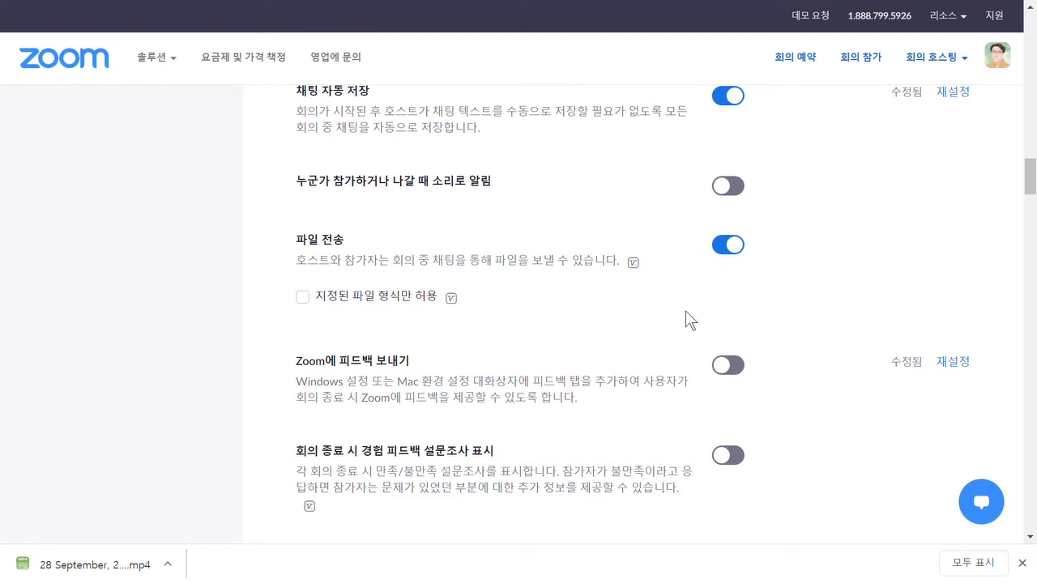
Step: Review the co-host, polling and always-show-meeting-controls settings, switching to the Zoom meeting window for comparison
scroll(694, 318, down, 2)
scroll(680, 316, down, 2)
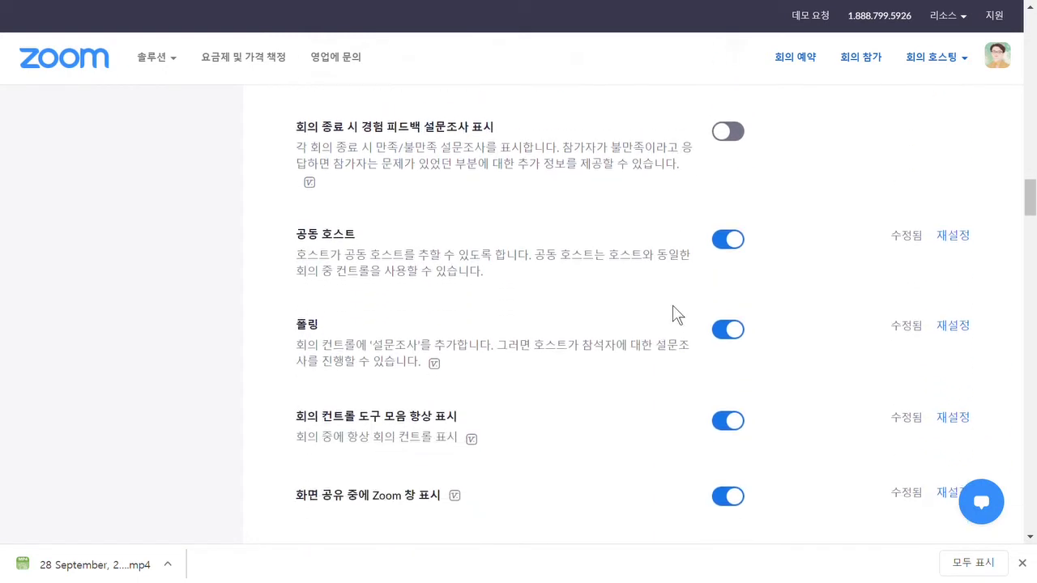
scroll(678, 315, down, 2)
scroll(713, 187, up, 1)
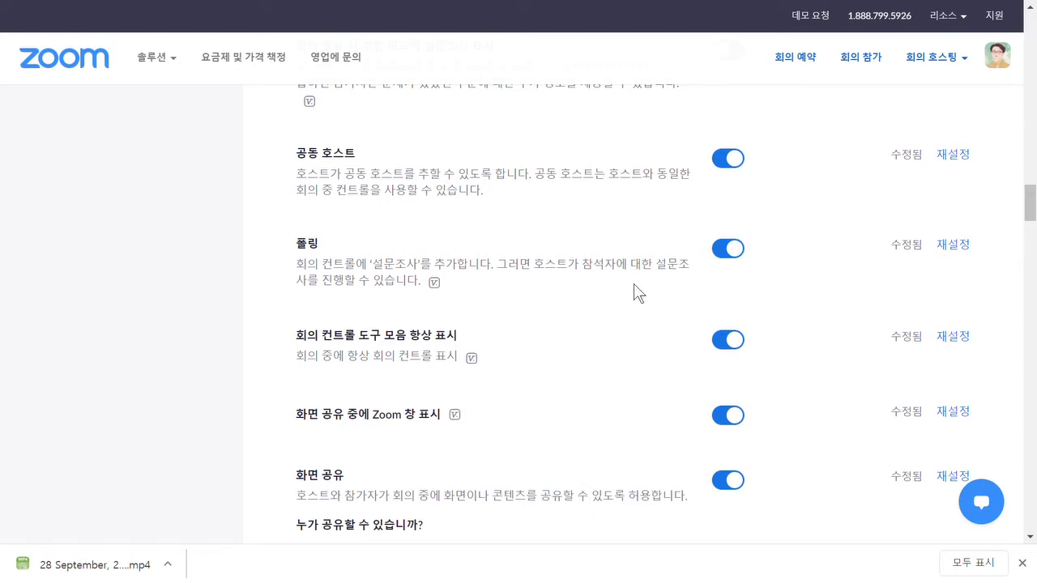
scroll(632, 292, down, 2)
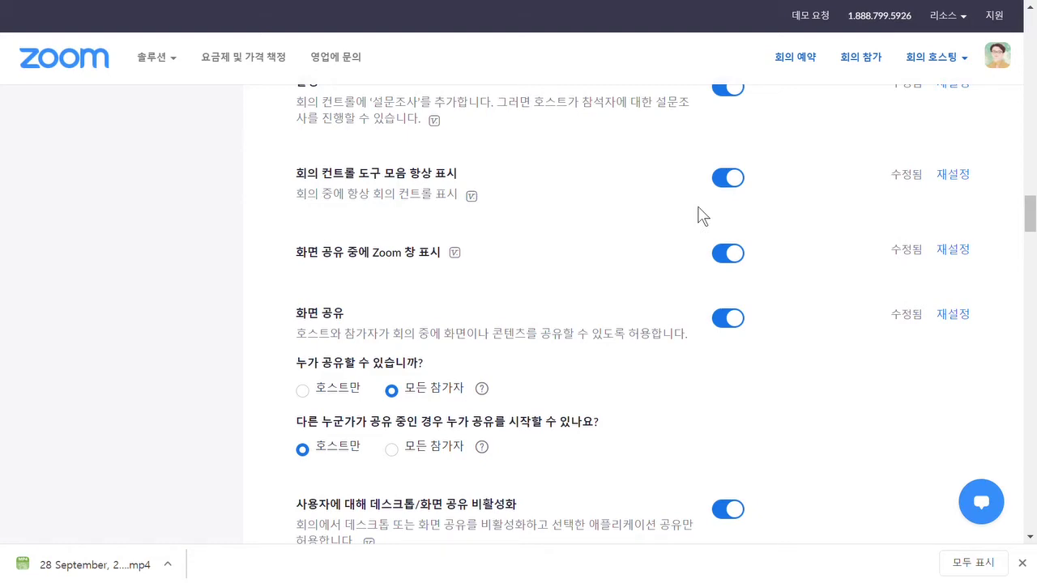
key(alt+Tab)
Step: Review the screen sharing settings, covering who can share, who can start while someone else shares, and disabling desktop sharing
scroll(458, 357, down, 1)
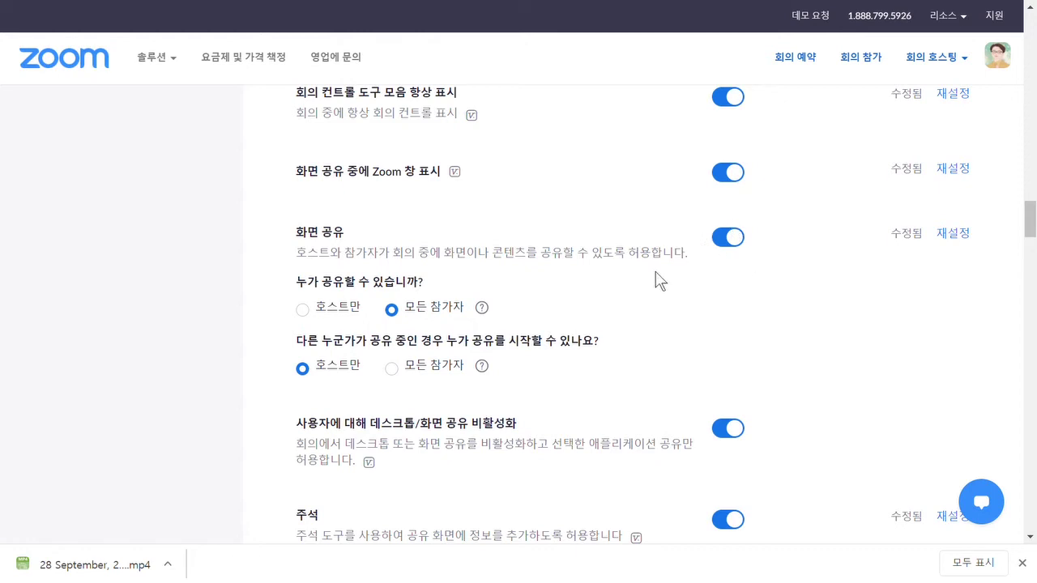
scroll(658, 281, down, 1)
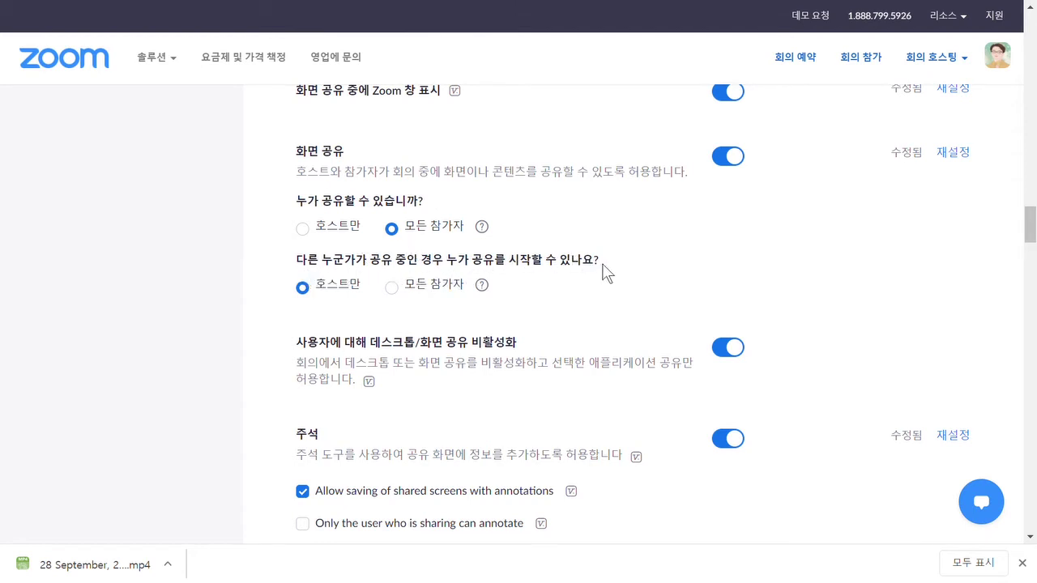
drag(606, 268, 340, 285)
click(353, 265)
click(361, 293)
scroll(452, 293, down, 2)
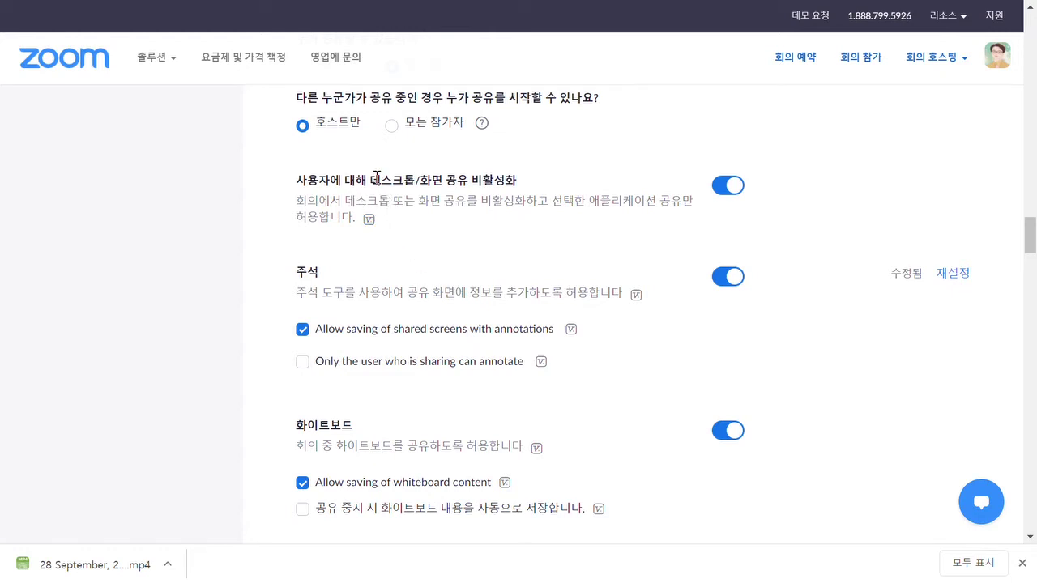
drag(370, 180, 468, 182)
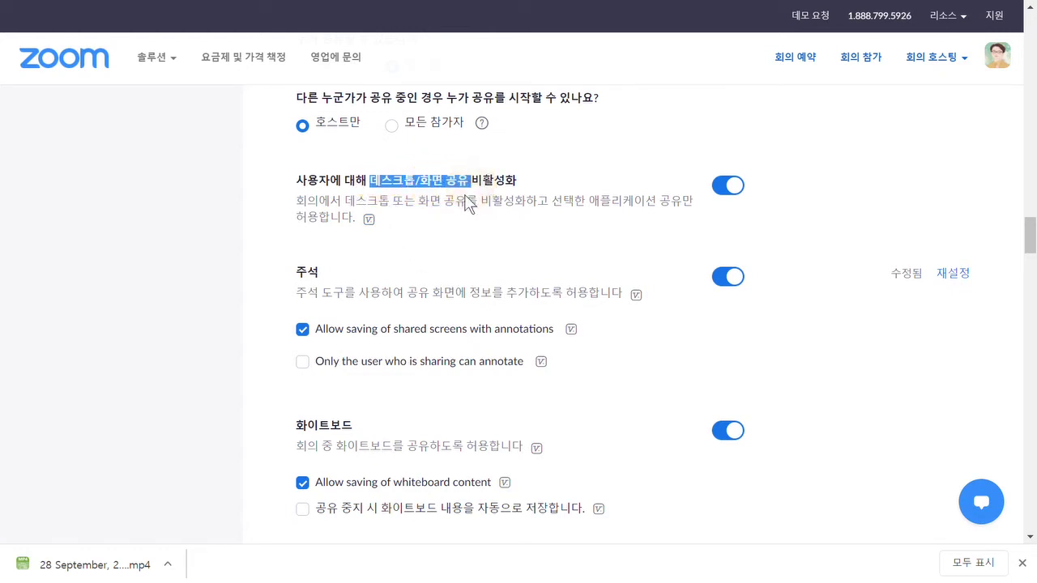
click(449, 210)
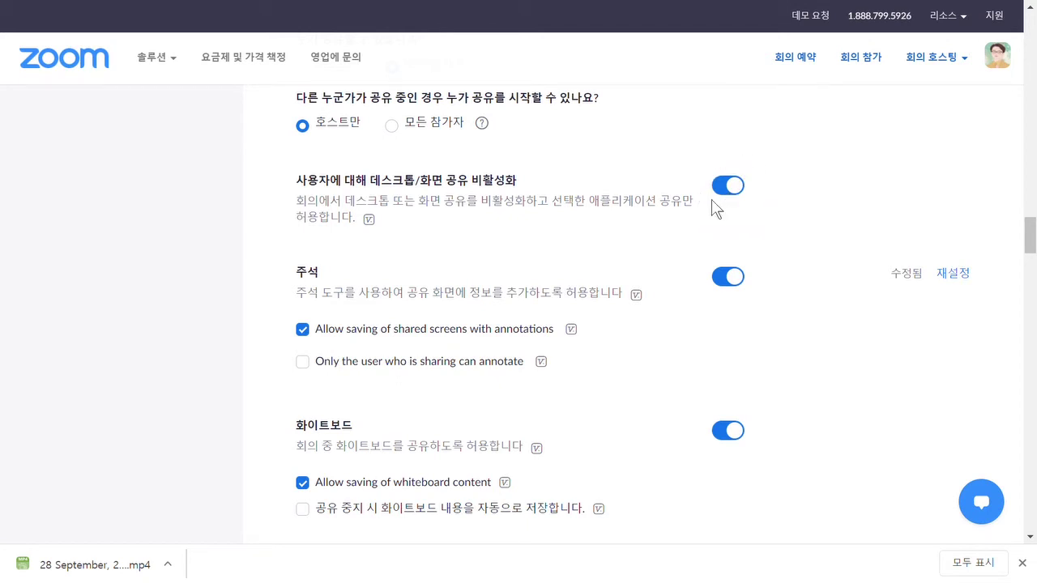
Step: Review the annotation, whiteboard, remote control, nonverbal feedback and meeting reactions settings, checking the additional options in the Zoom meeting window
scroll(660, 221, down, 2)
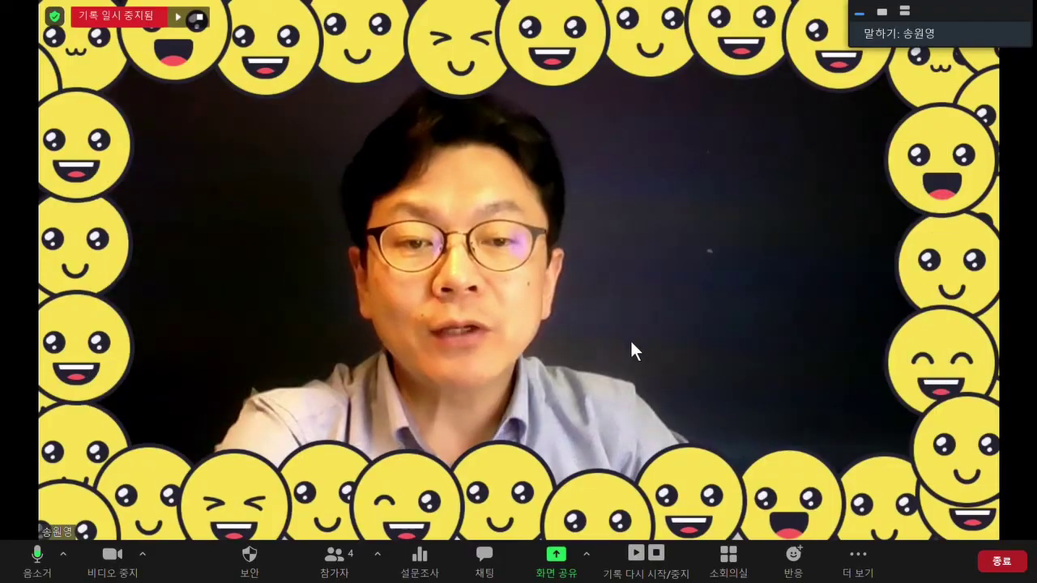
click(857, 563)
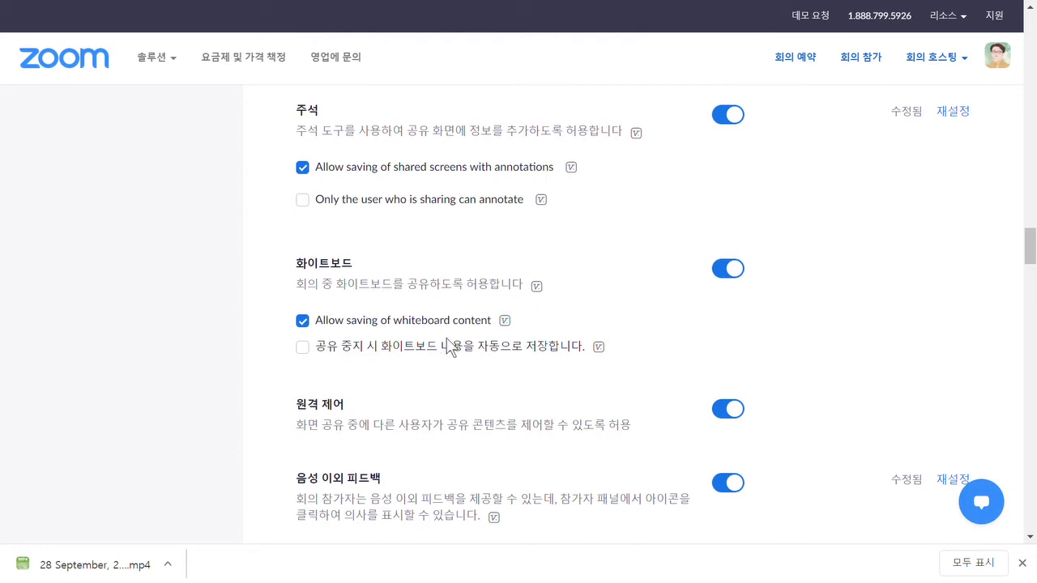
scroll(454, 360, down, 3)
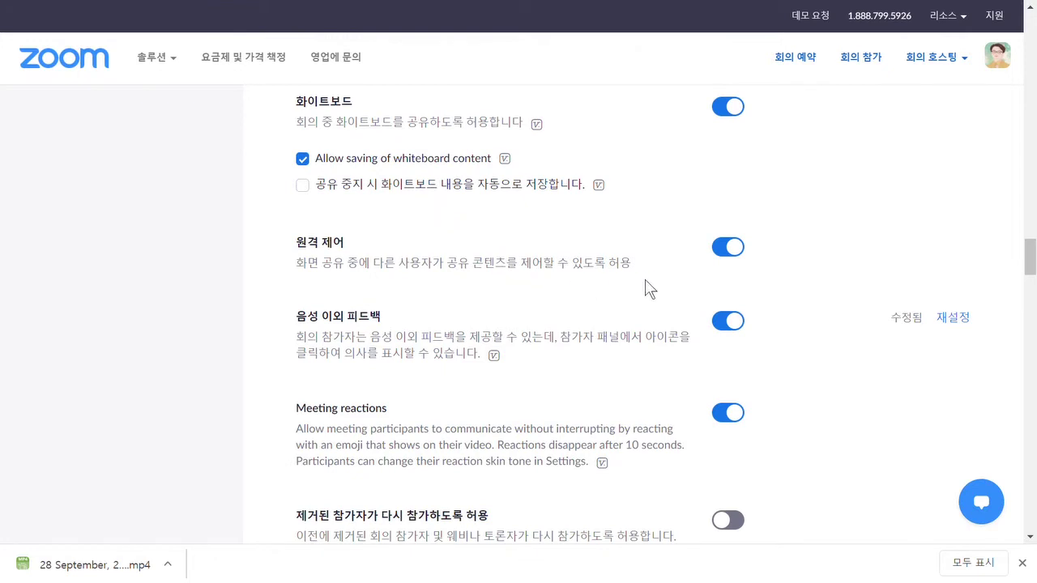
scroll(684, 266, down, 1)
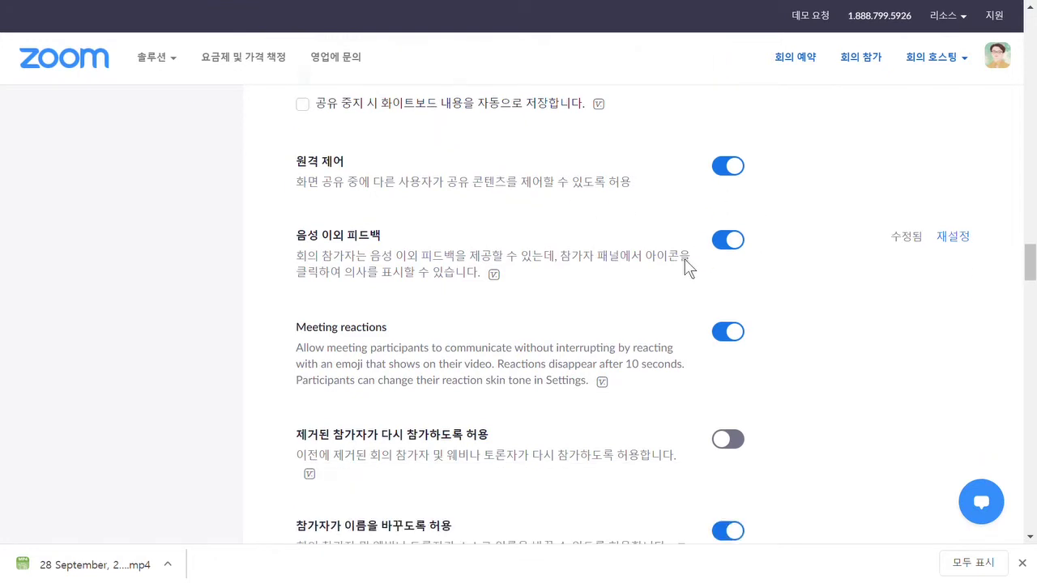
scroll(685, 259, down, 1)
scroll(685, 259, up, 1)
scroll(658, 279, down, 1)
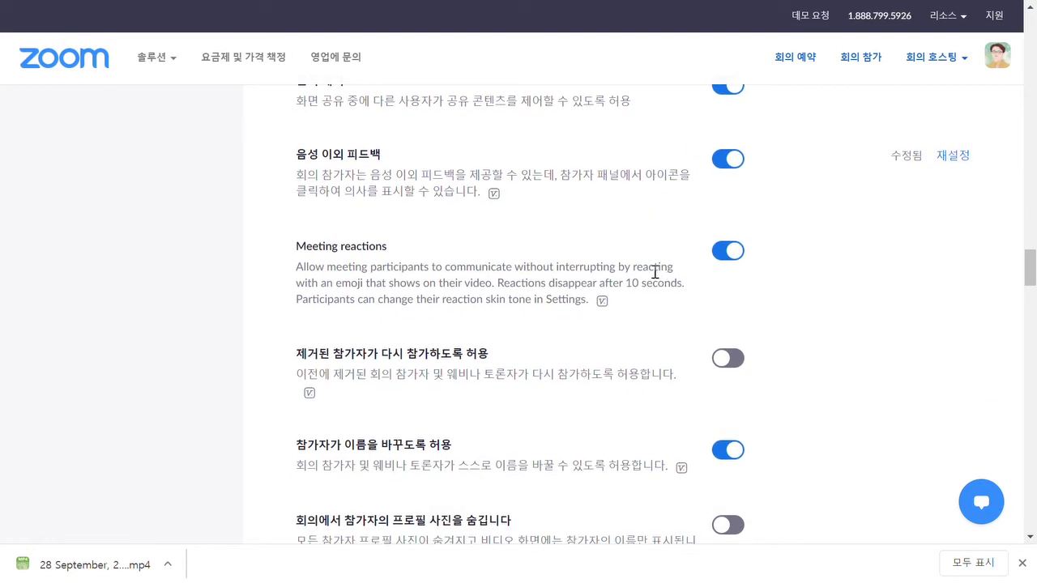
Step: Compare the participant thumbnail layouts in the Zoom meeting window, reposition the thumbnail panel and switch the meeting to gallery view
scroll(655, 271, down, 2)
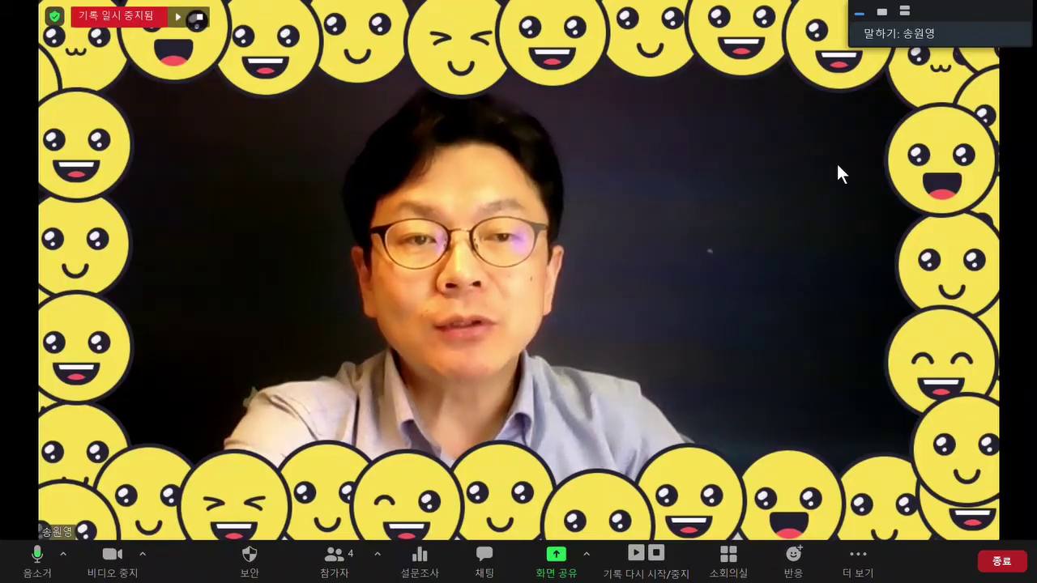
click(908, 13)
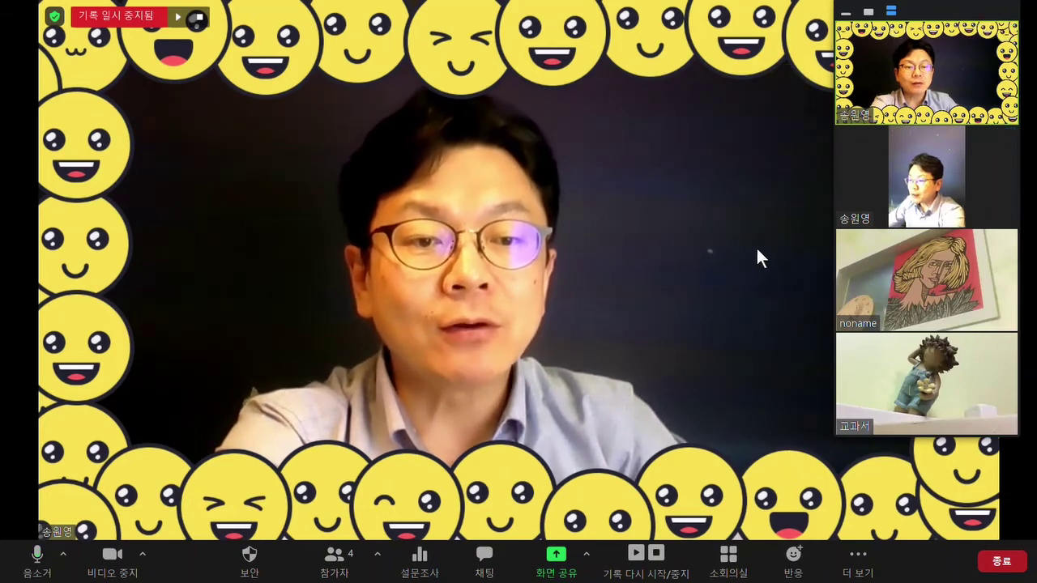
click(868, 11)
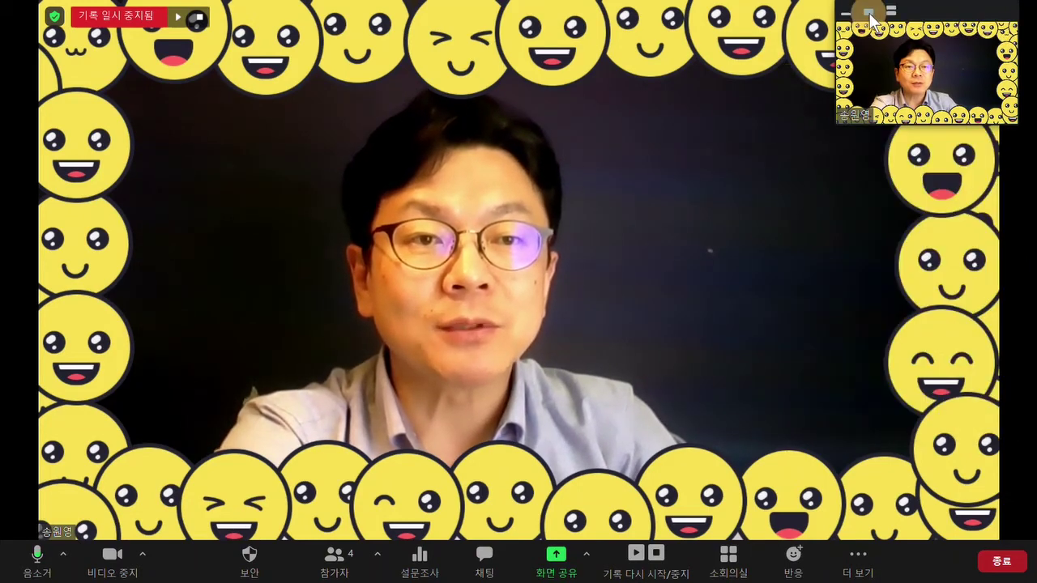
drag(930, 28, 948, 194)
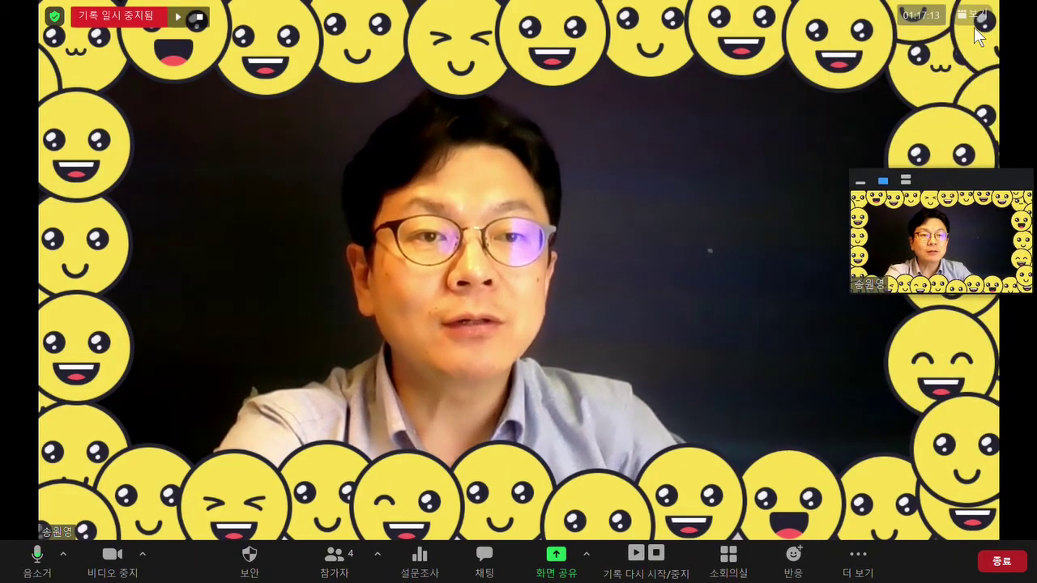
click(1010, 13)
click(938, 60)
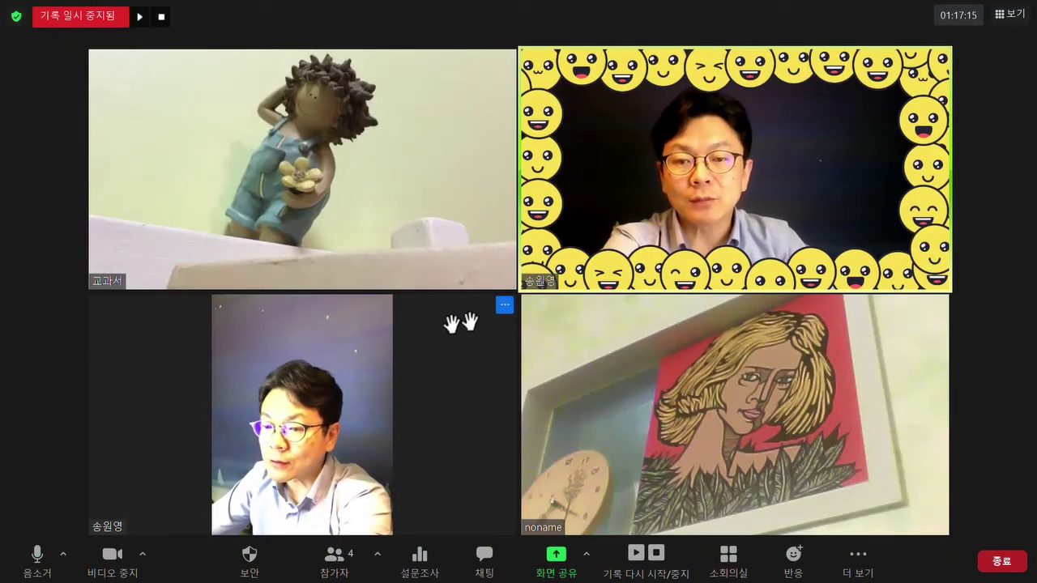
Step: Bring up the removal confirmation for the 교과서 participant, cancel it and return to the web settings
click(504, 305)
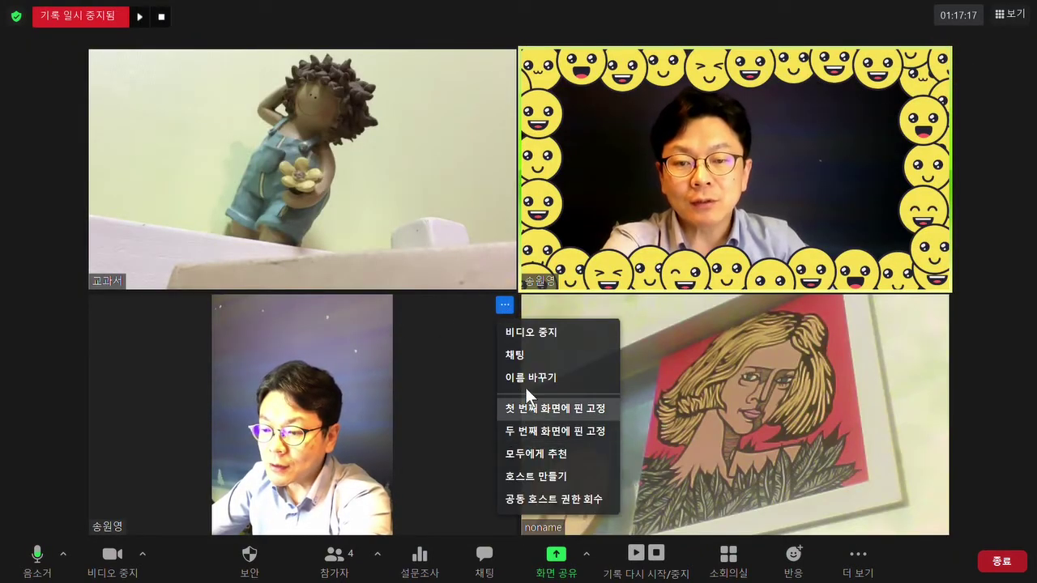
click(504, 61)
click(504, 61)
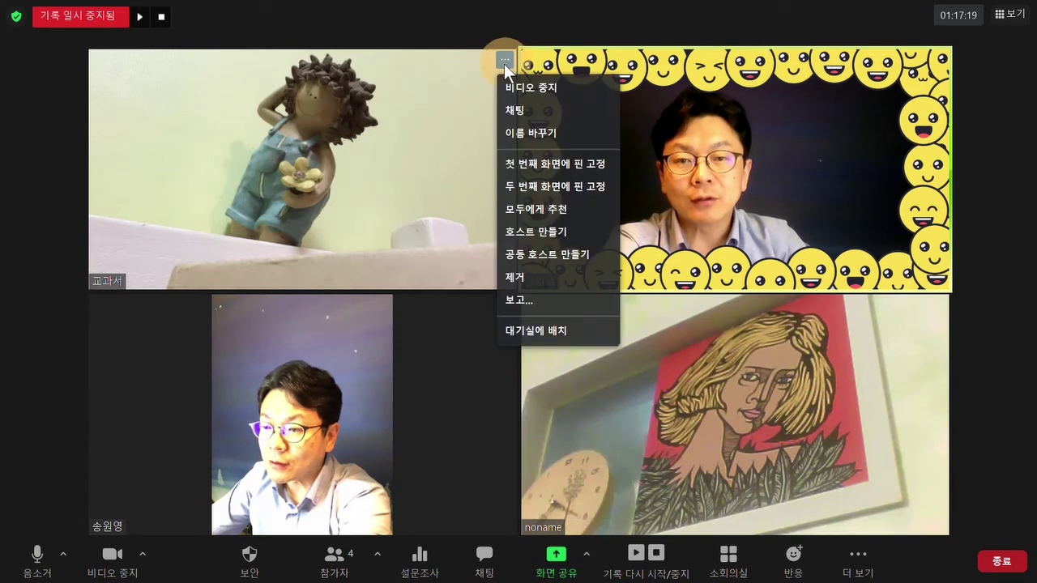
click(524, 278)
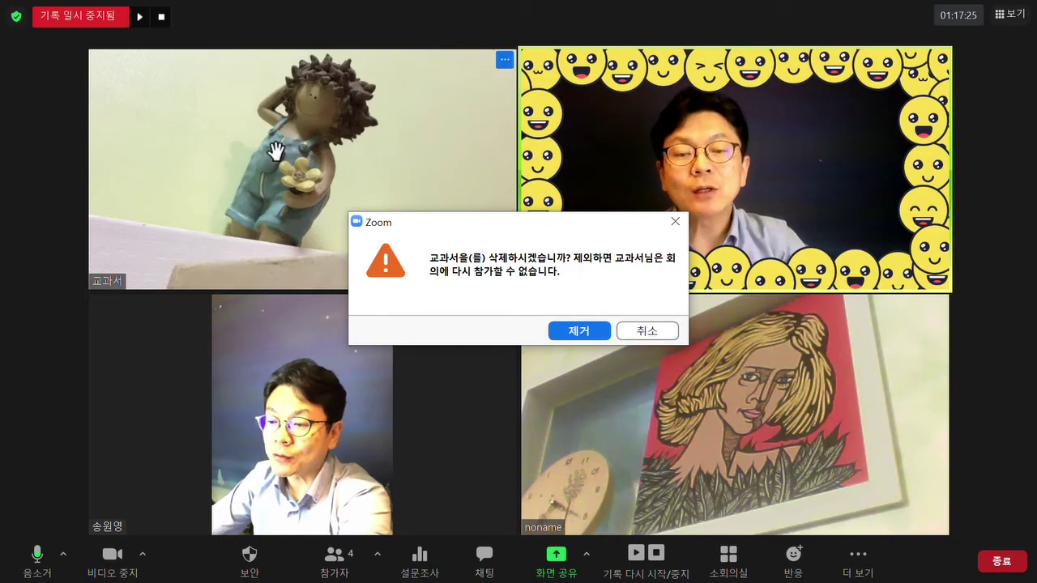
click(637, 331)
key(alt+Tab)
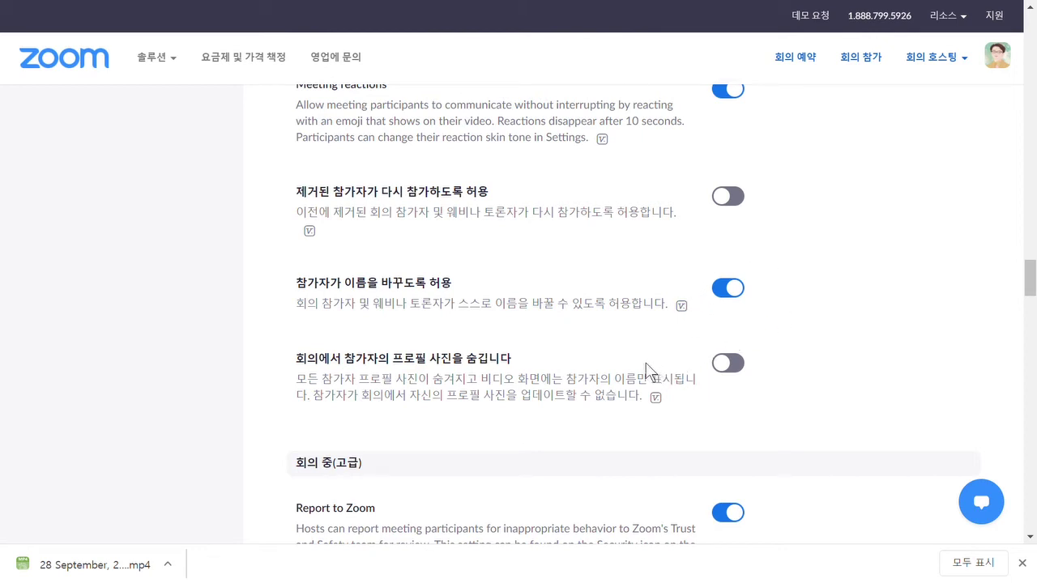
Step: Review the participant renaming, profile picture, Report to Zoom and breakout room settings, checking the breakout room dialog in the meeting window
scroll(646, 369, down, 2)
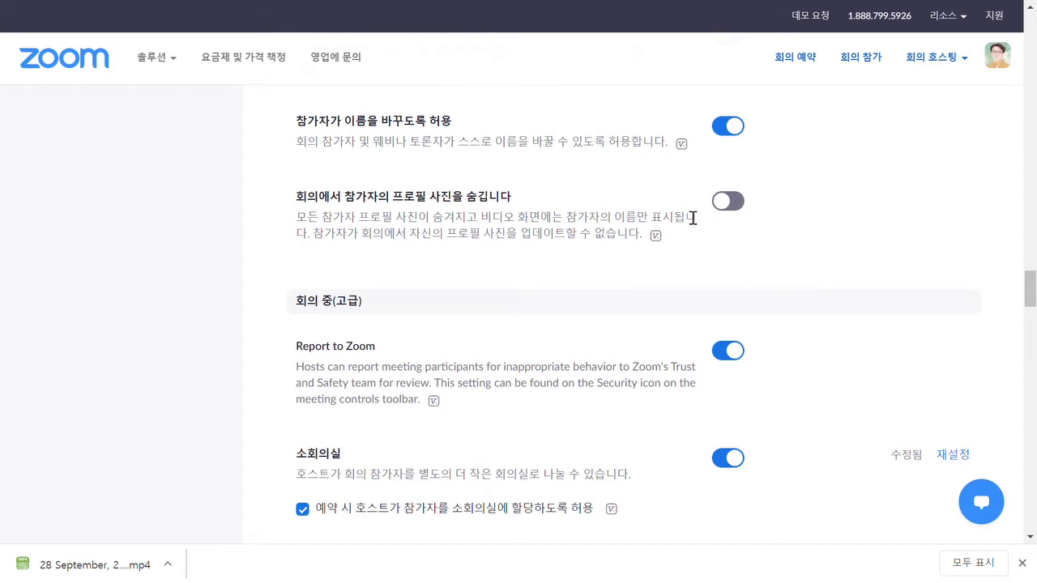
scroll(692, 218, down, 1)
scroll(676, 228, down, 1)
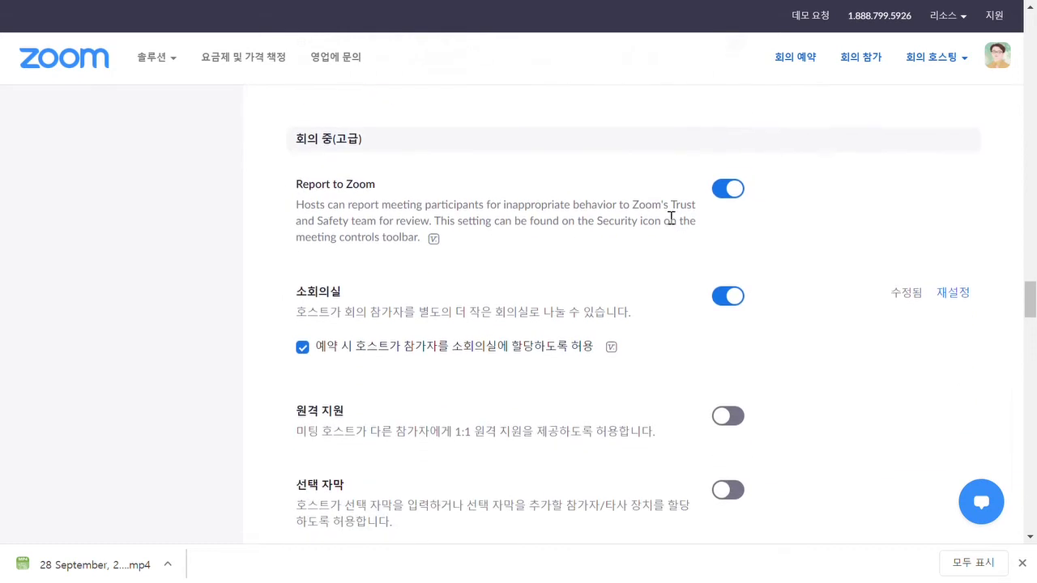
scroll(667, 219, down, 2)
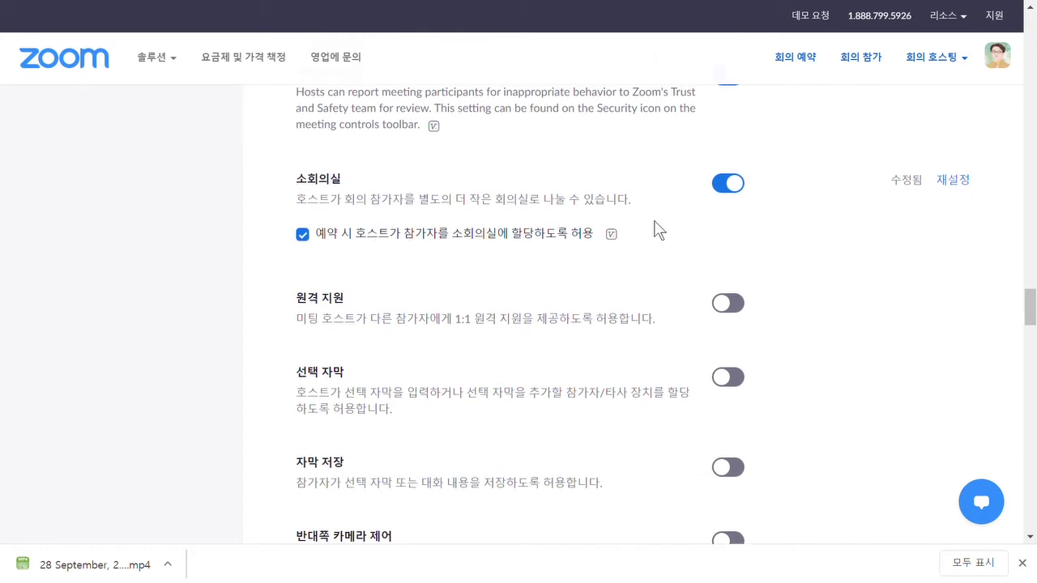
scroll(721, 166, up, 1)
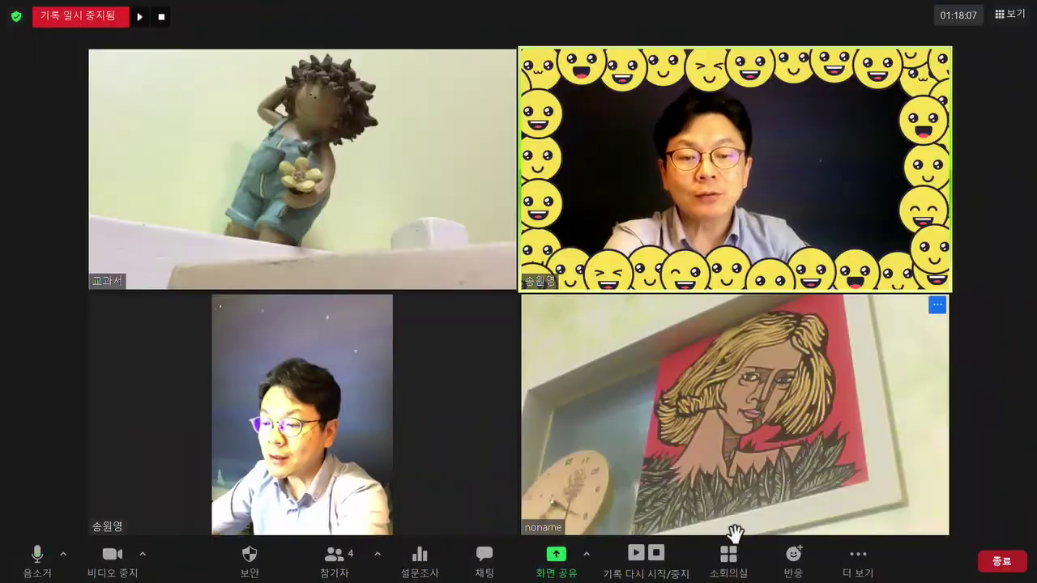
click(733, 559)
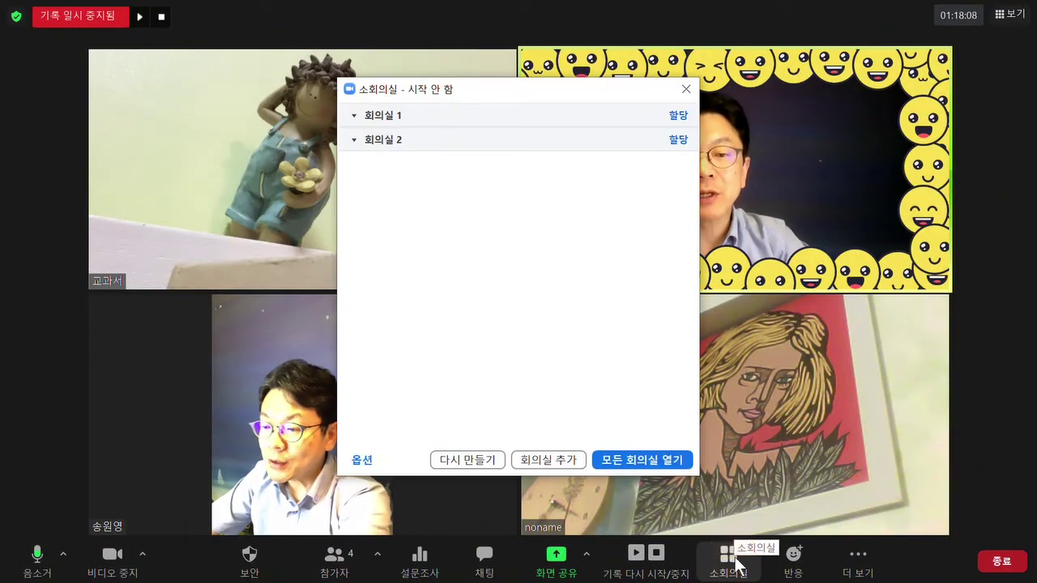
click(685, 90)
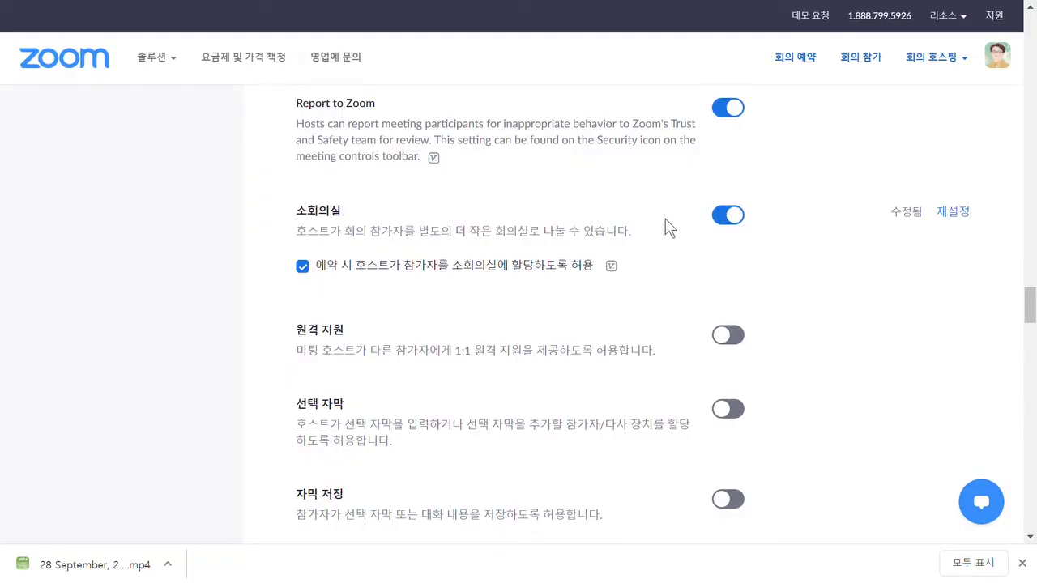
Step: Review the advanced settings for remote support, captions, camera control, group HD video, virtual backgrounds and video filters
scroll(669, 229, down, 1)
scroll(666, 230, down, 1)
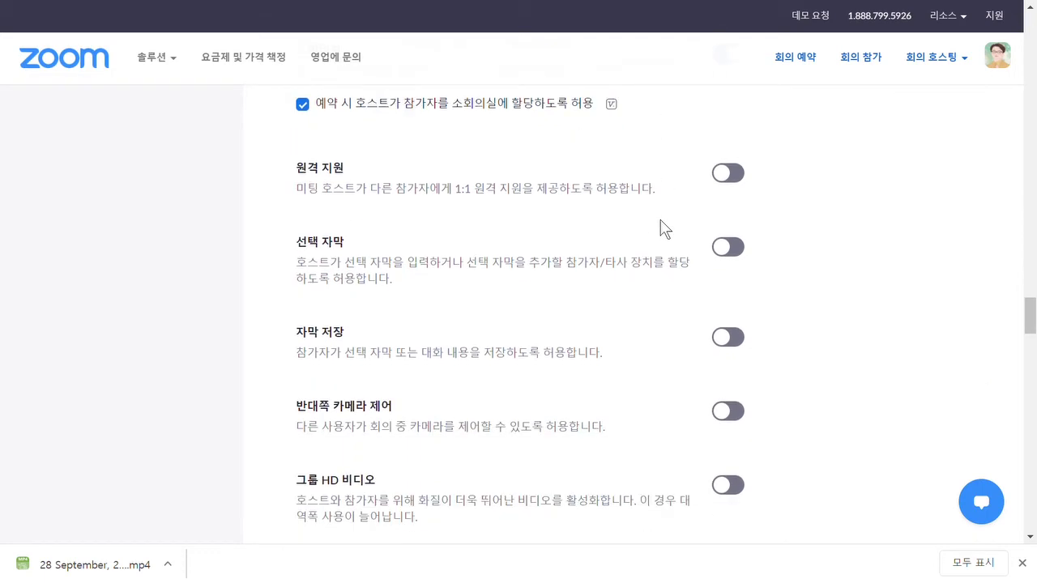
scroll(664, 228, down, 6)
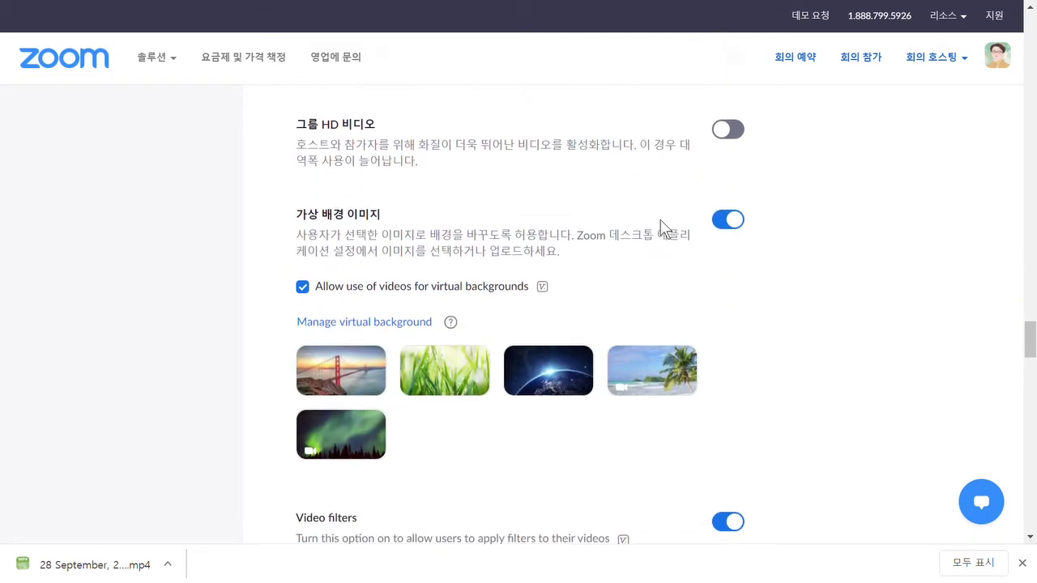
scroll(684, 146, up, 1)
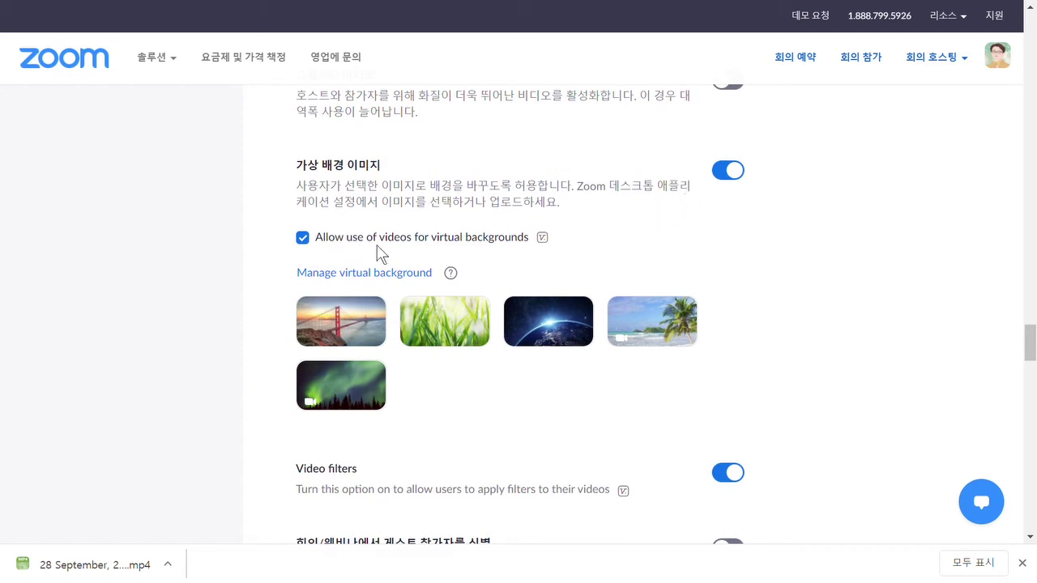
scroll(416, 271, down, 1)
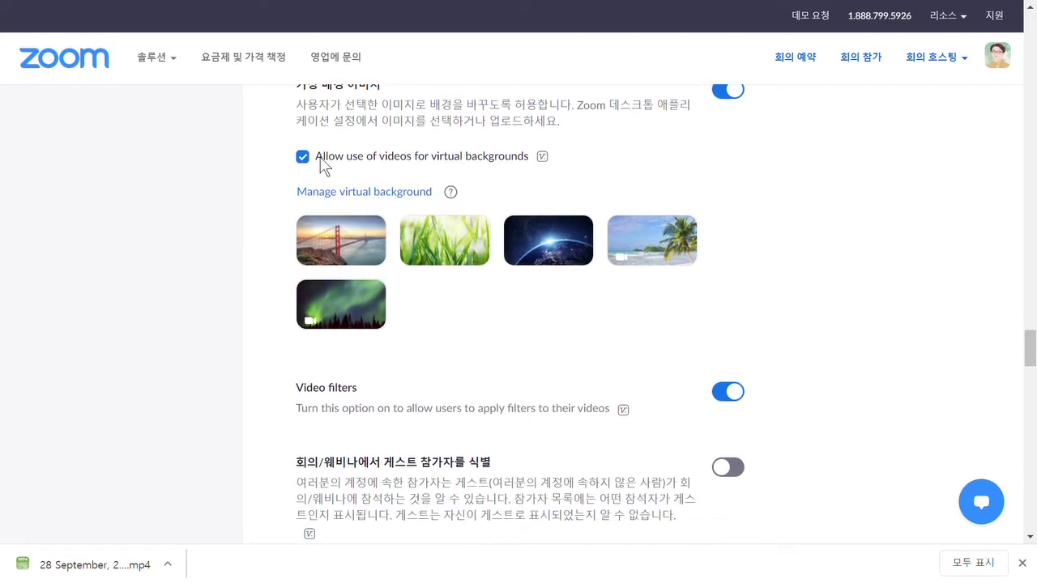
scroll(526, 295, down, 1)
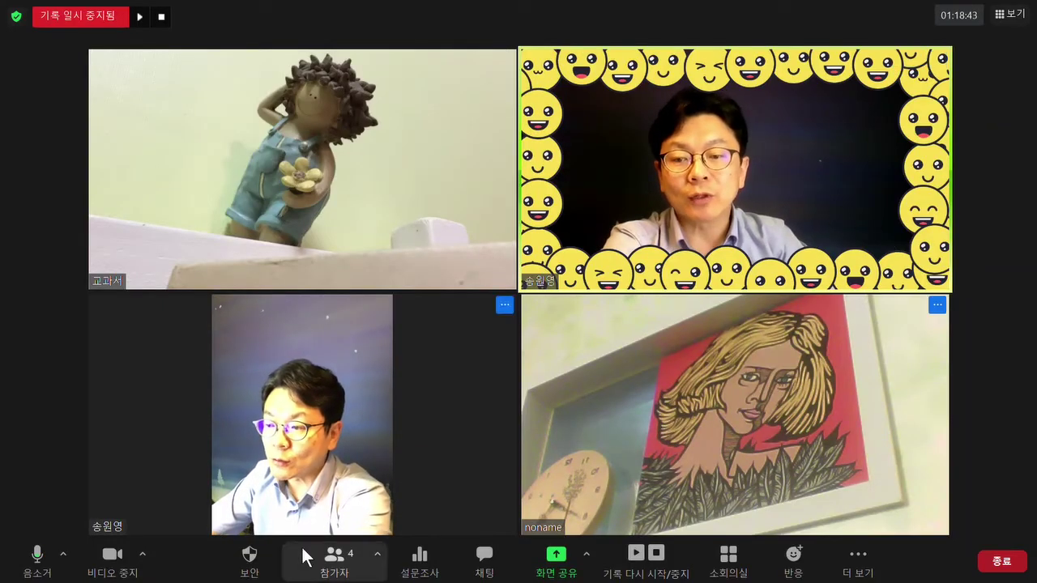
Step: Bring up the video filters in the meeting and try several, including the award ribbon, Halo and 6 Pixels Away
click(143, 554)
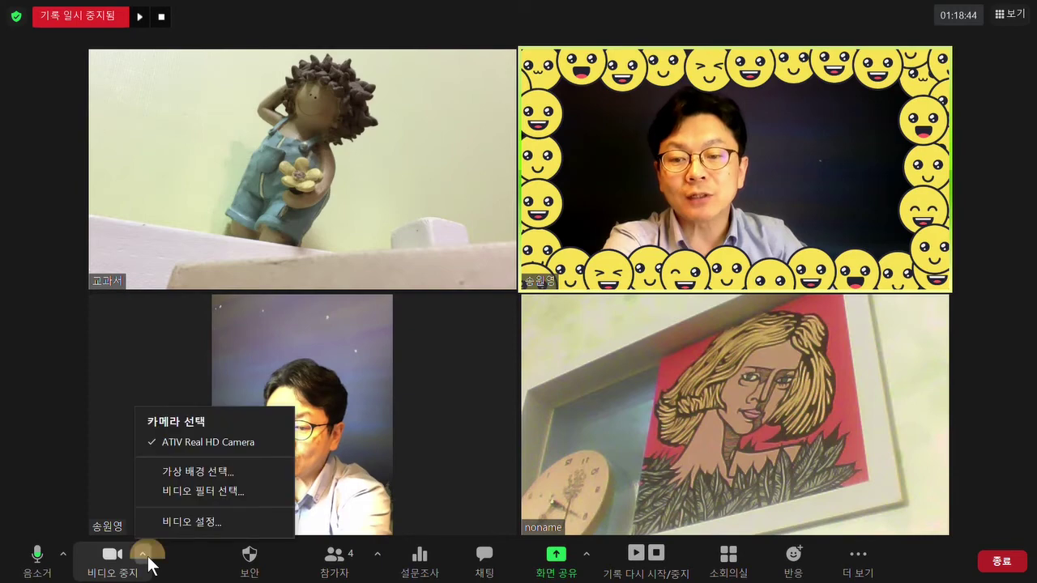
click(208, 494)
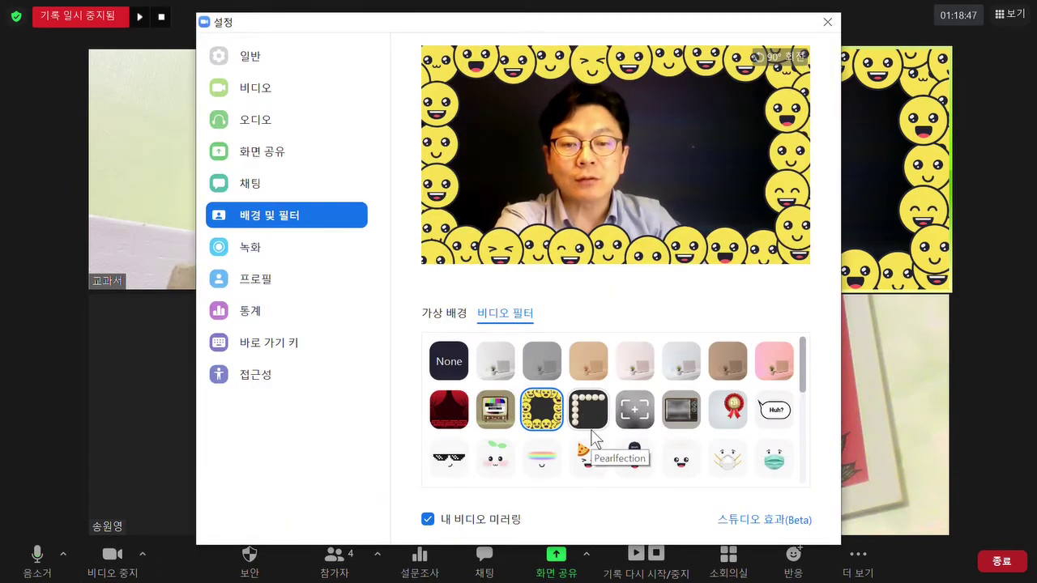
click(588, 455)
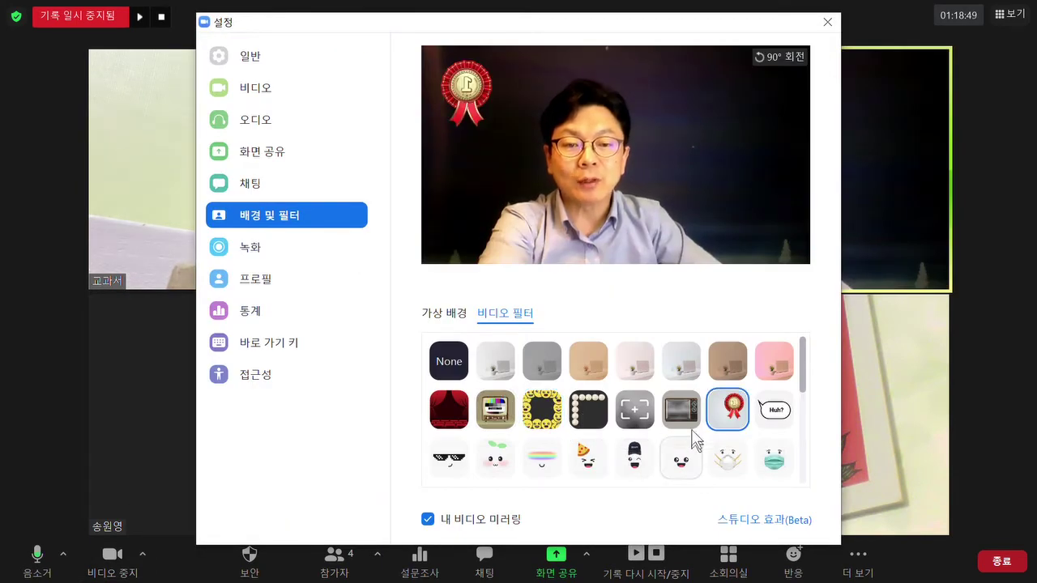
click(680, 411)
click(681, 466)
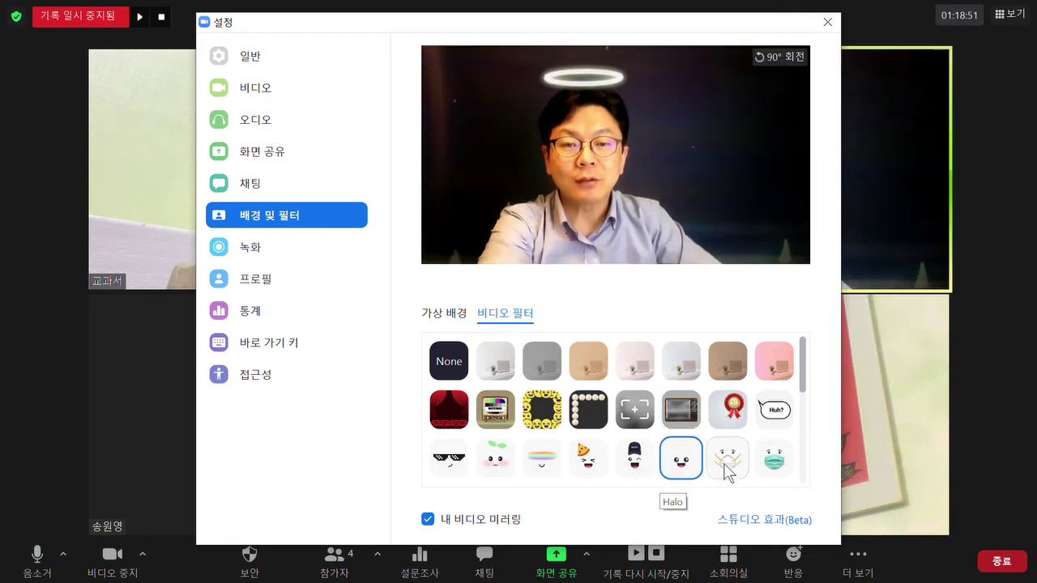
click(727, 463)
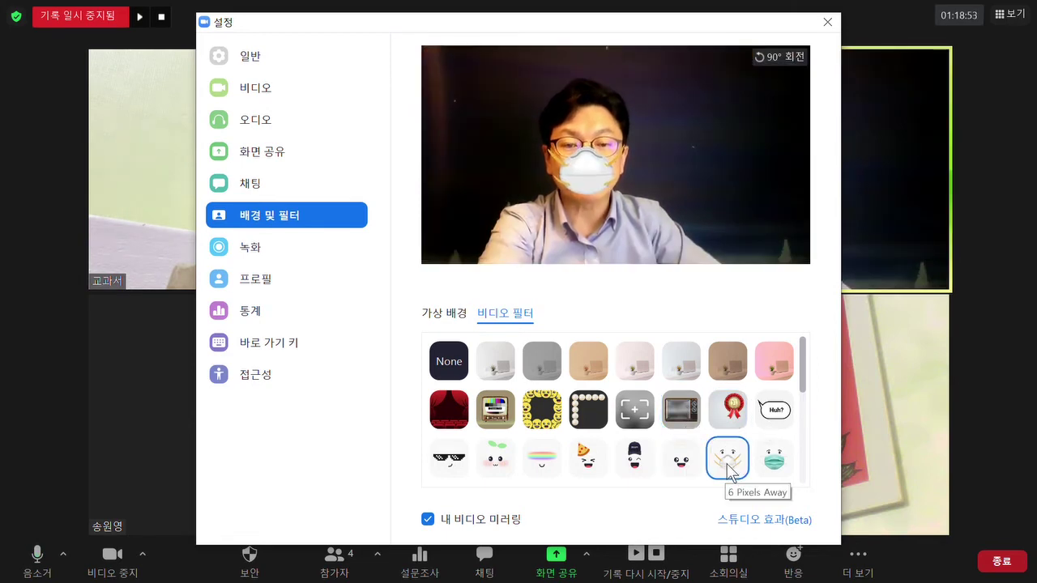
Step: Try the Little Piggy and reindeer video filters, reapply the smiley-face frame and close the meeting client's settings
scroll(681, 458, down, 1)
click(590, 450)
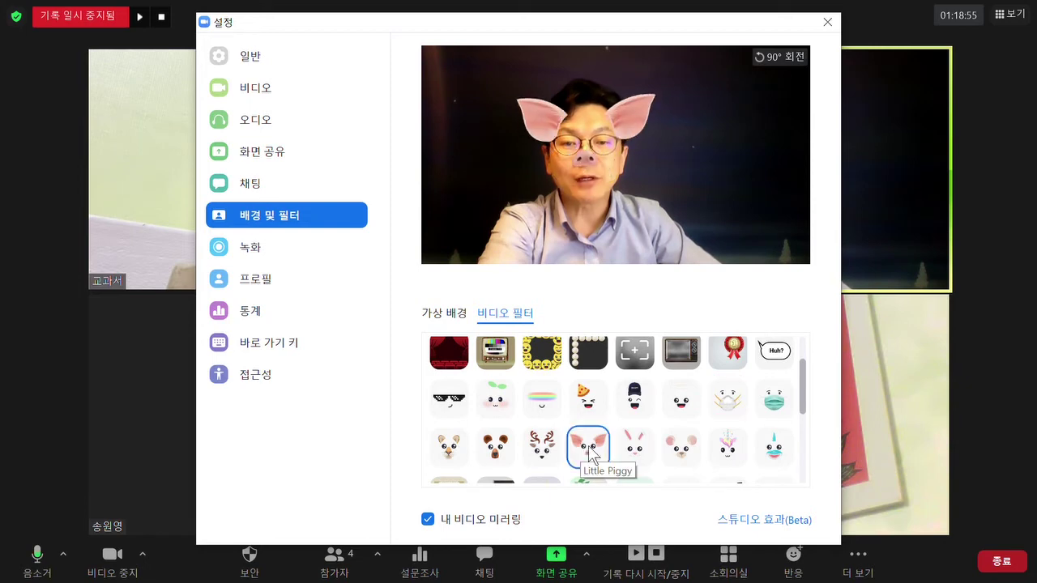
click(541, 447)
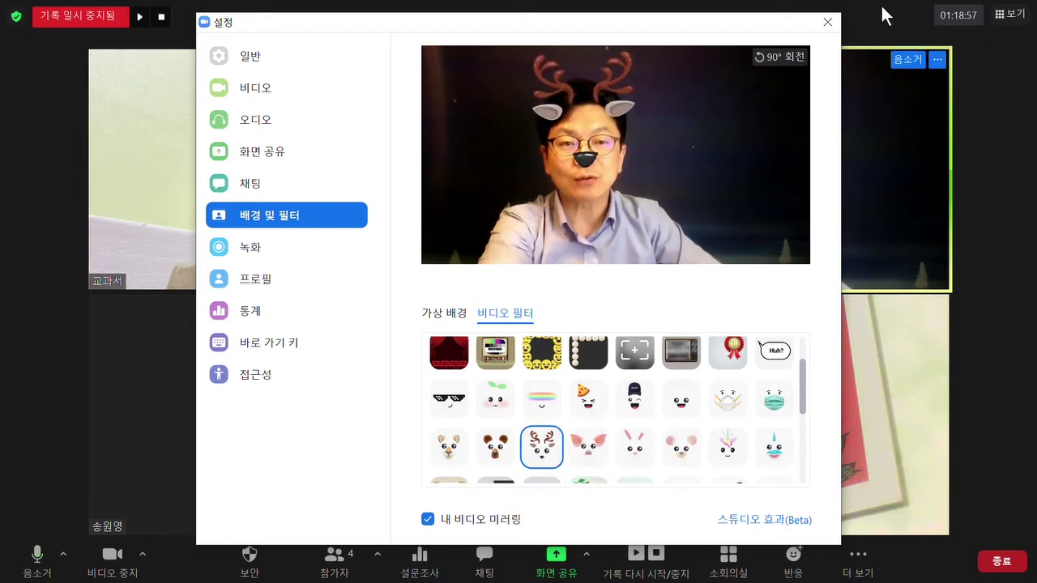
scroll(558, 401, up, 1)
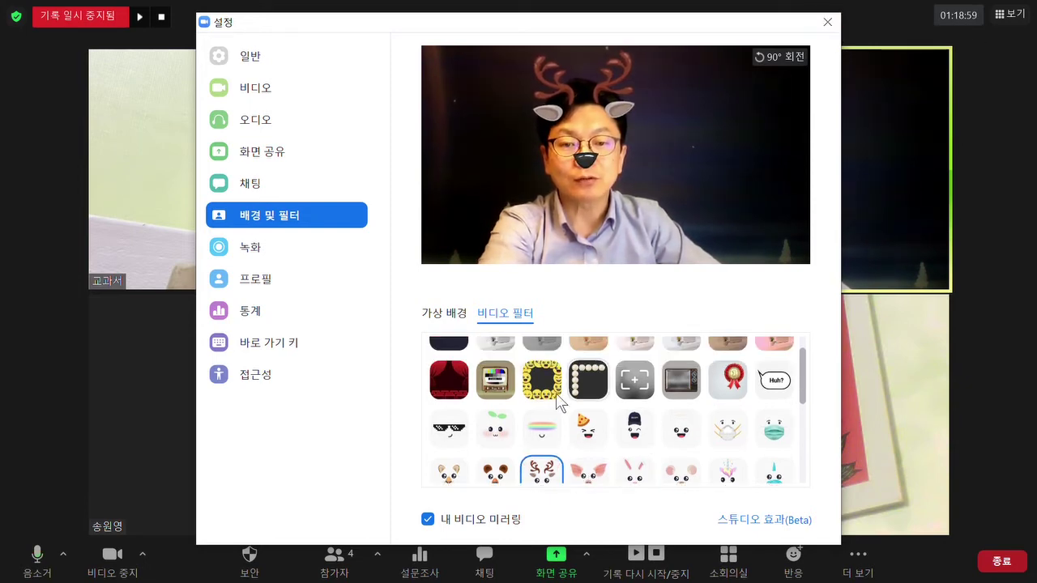
click(558, 399)
click(827, 22)
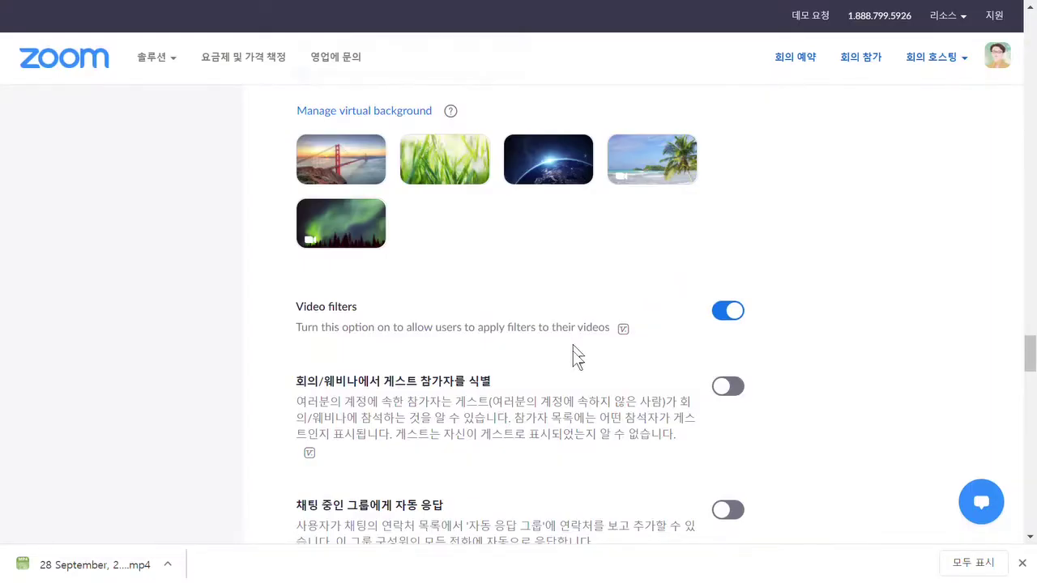
Step: Review the remaining advanced web settings, from guest identification and stereo audio to live streaming, unmute permission and email notifications
scroll(573, 356, down, 2)
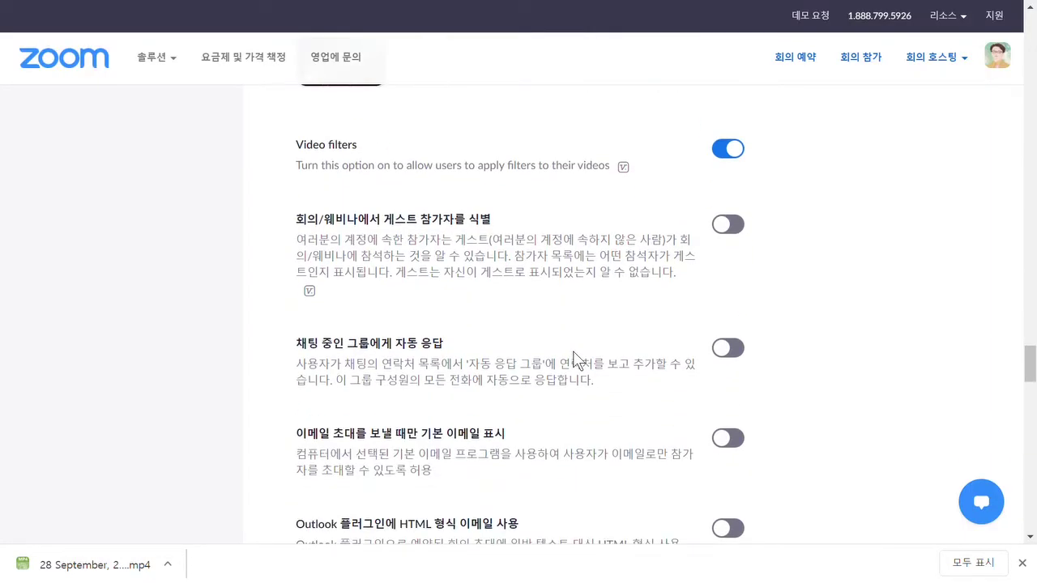
scroll(572, 357, down, 4)
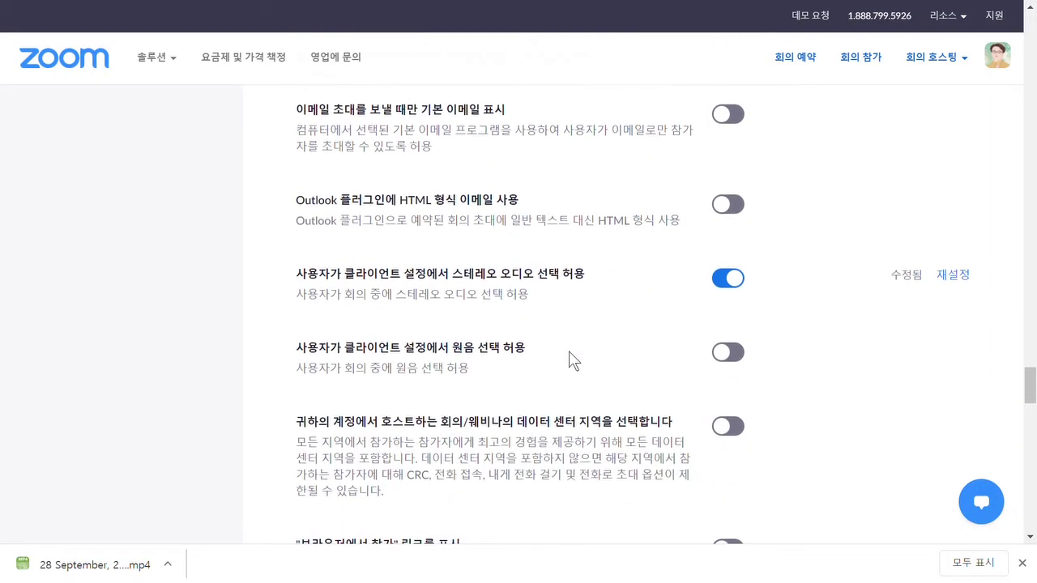
scroll(573, 360, down, 5)
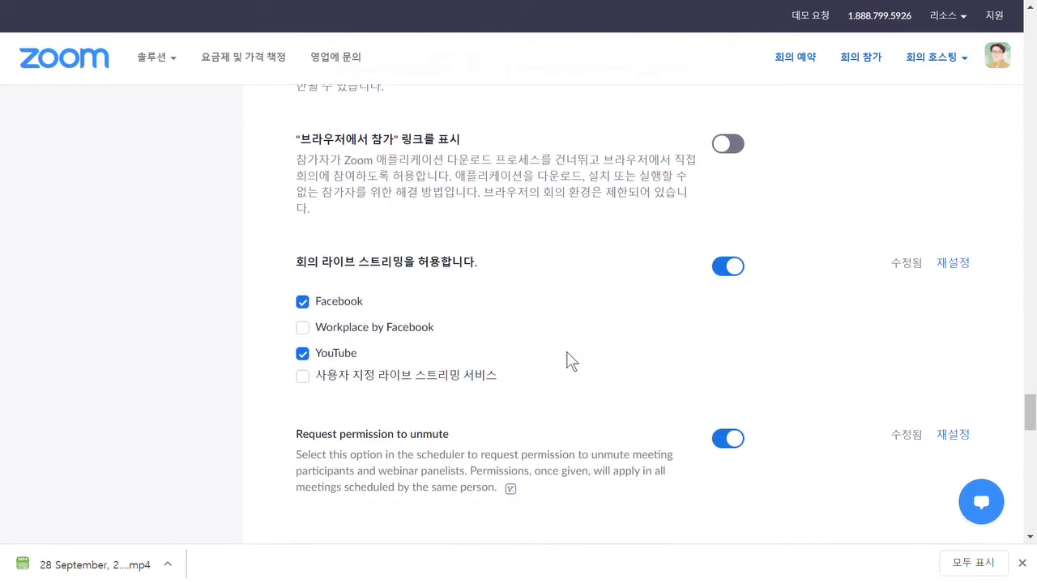
scroll(571, 359, down, 5)
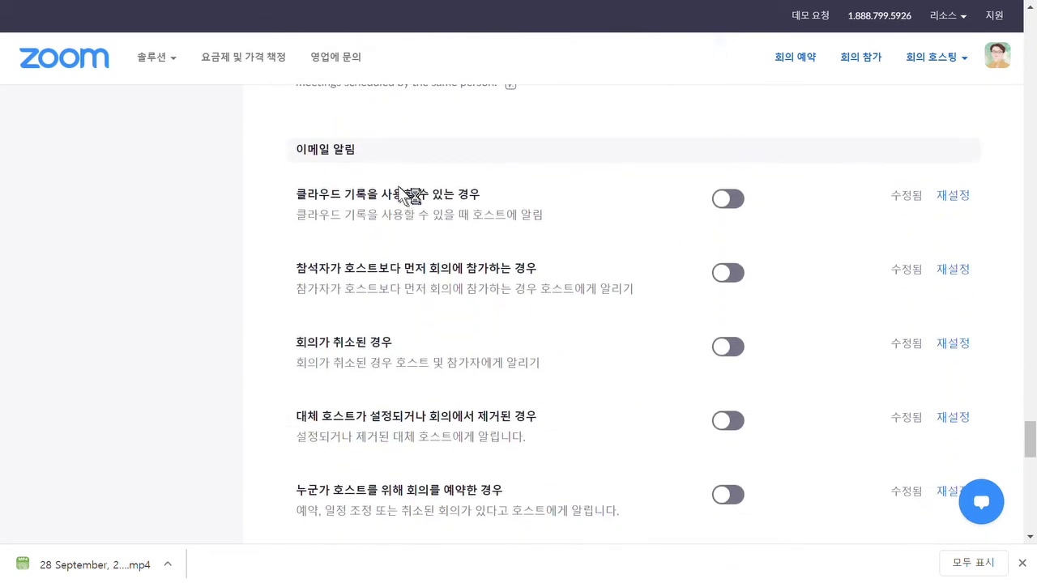
Step: Turn the email notification for available cloud recordings on and back off
scroll(407, 194, down, 1)
scroll(320, 132, up, 1)
click(729, 203)
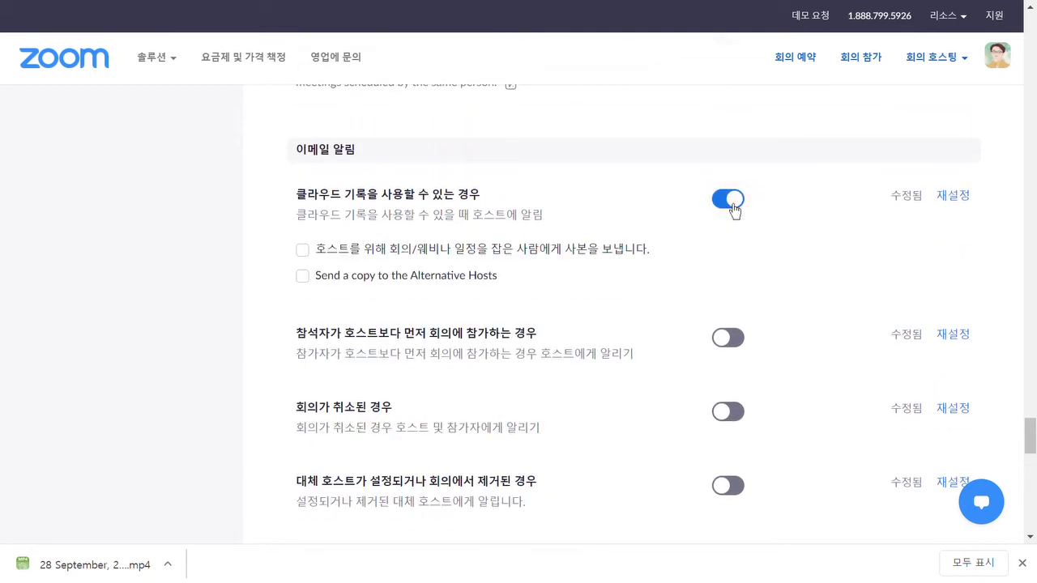
click(731, 201)
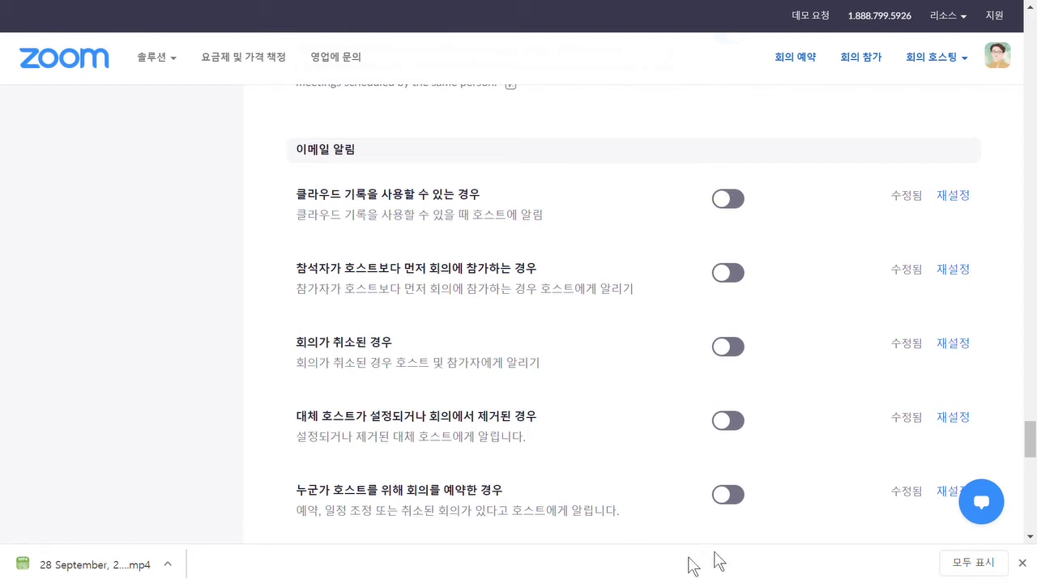
Step: Review the email notification options and the Other settings, including iOS snapshot blurring, invitation email language, scheduling privilege and integration authentication
scroll(616, 285, down, 2)
scroll(619, 294, up, 1)
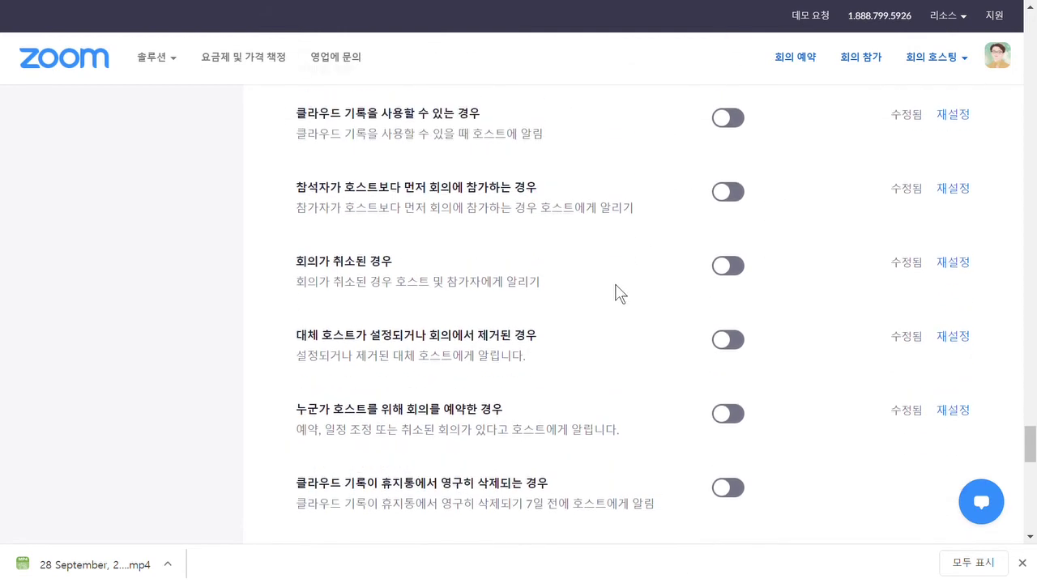
scroll(619, 293, up, 1)
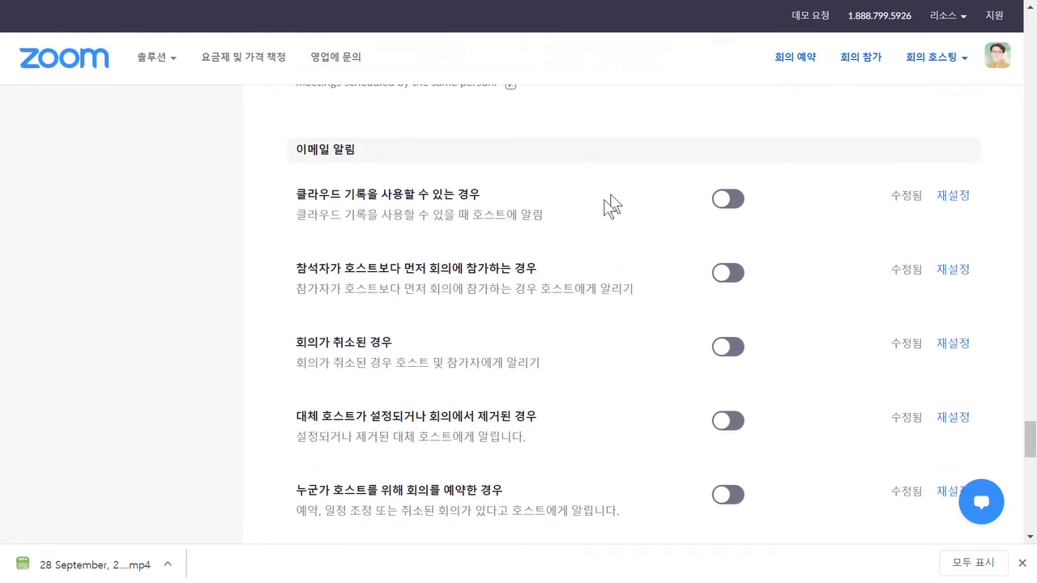
scroll(393, 201, down, 1)
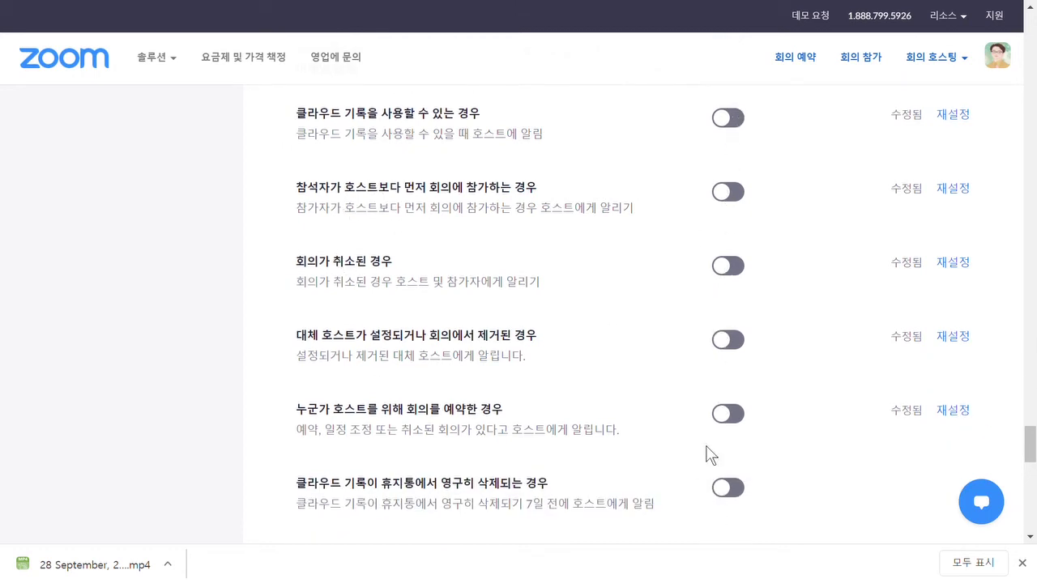
scroll(709, 186, up, 1)
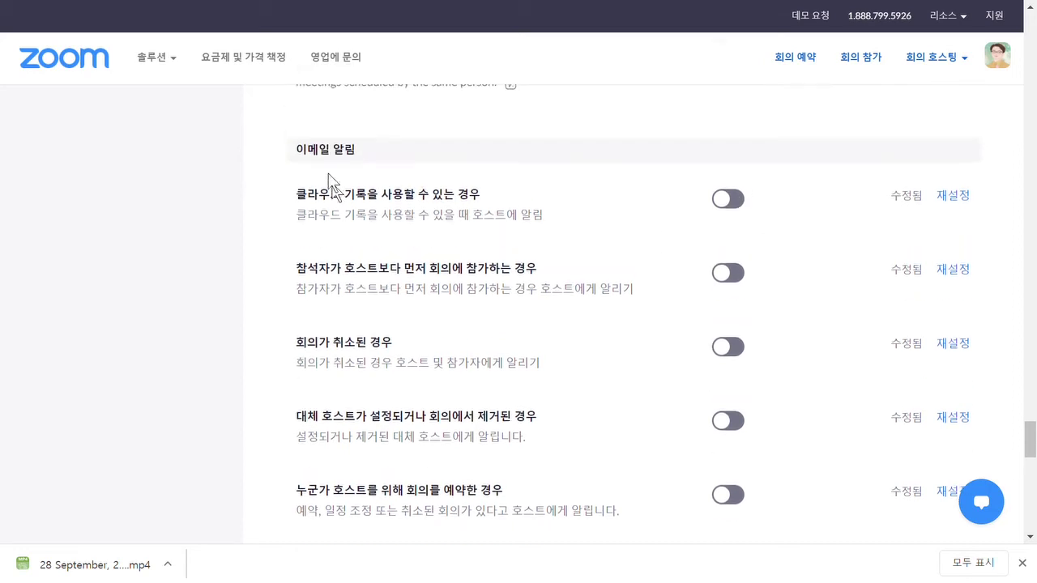
scroll(545, 275, down, 4)
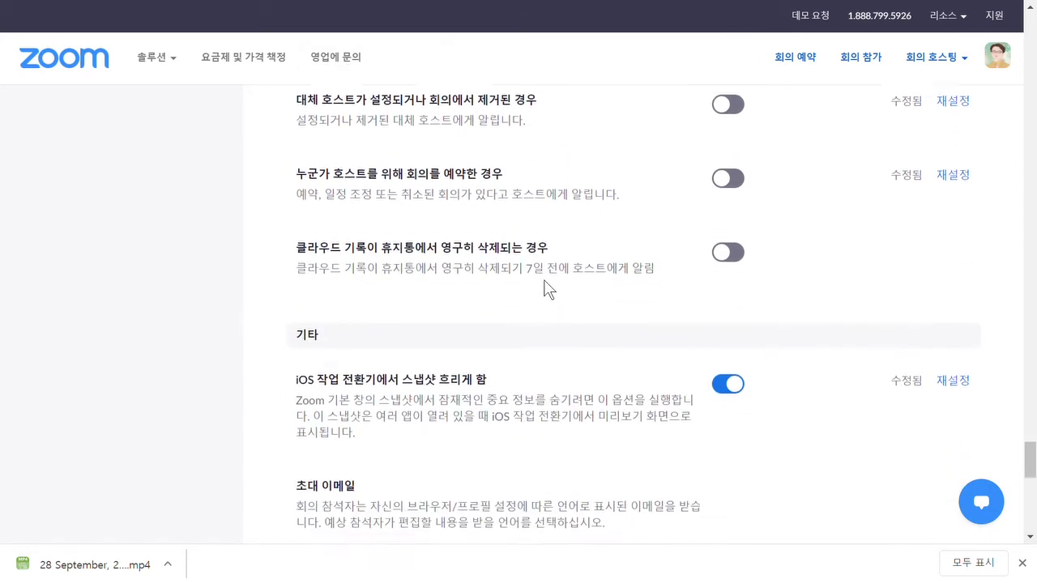
scroll(551, 289, down, 1)
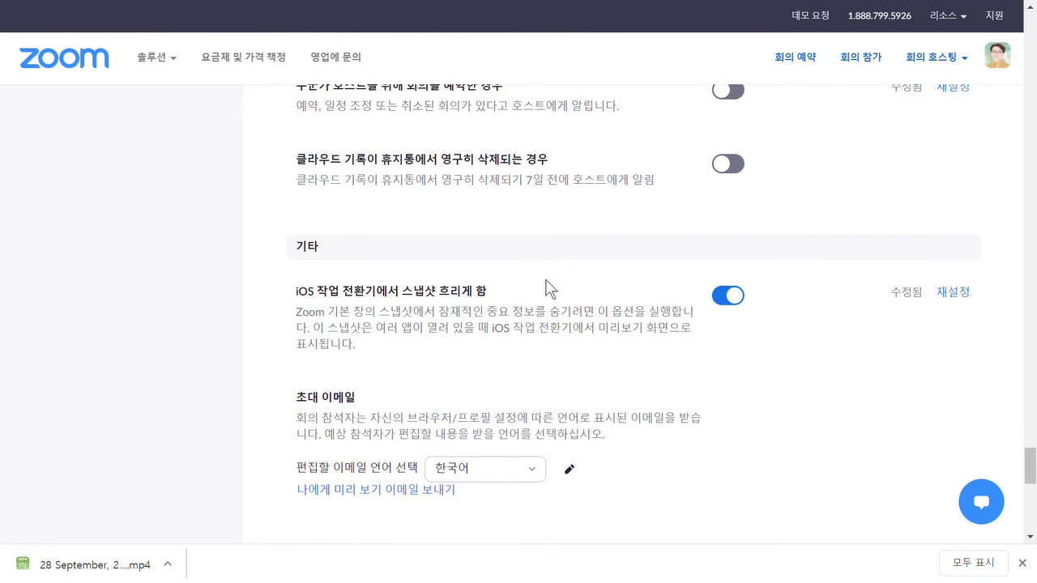
scroll(546, 289, down, 1)
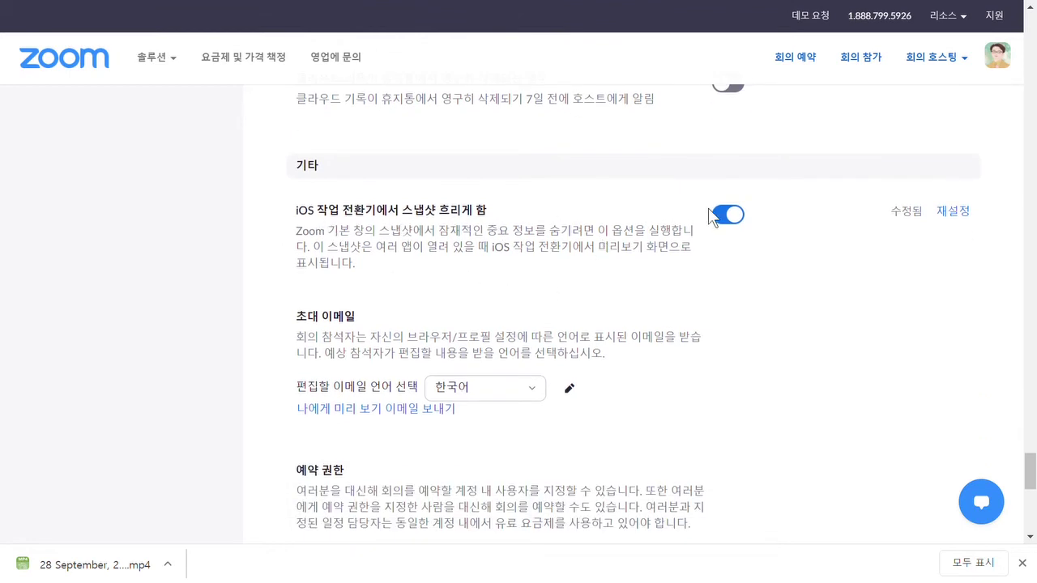
scroll(722, 324, down, 5)
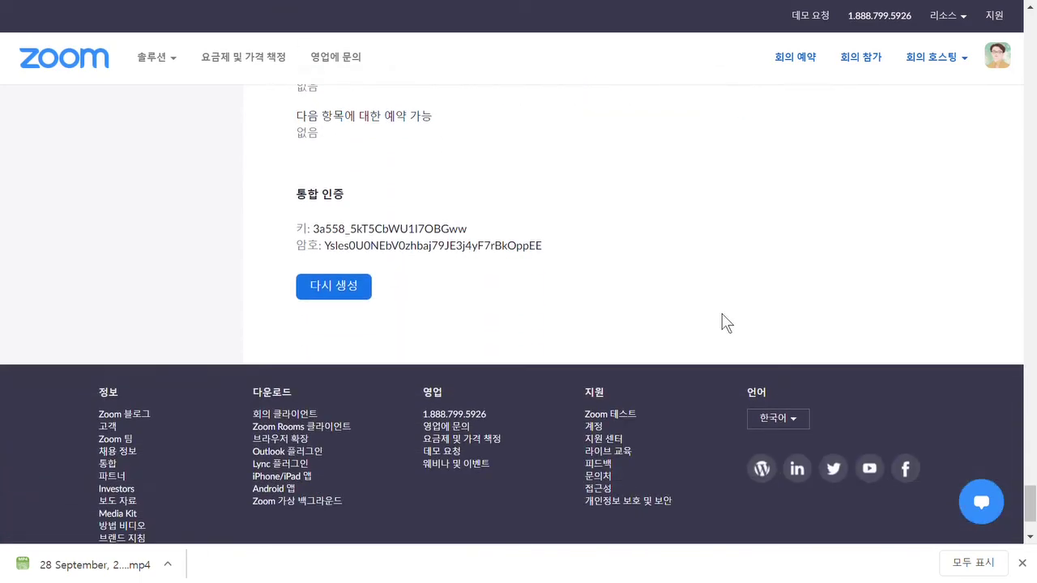
Step: Open the web account's recording settings and review the local, cloud, advanced cloud and automatic recording options
scroll(723, 316, up, 20)
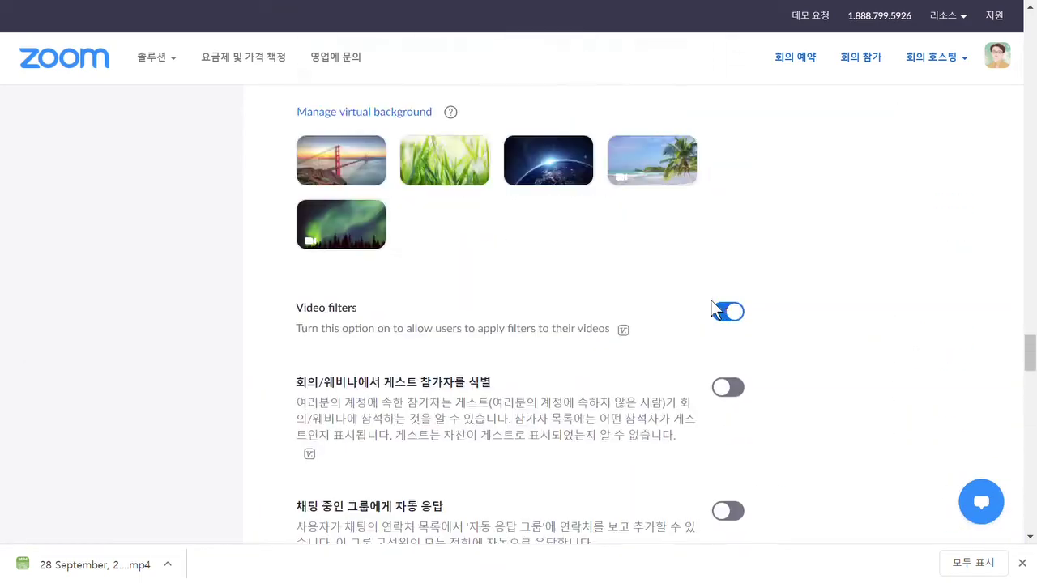
scroll(729, 285, up, 20)
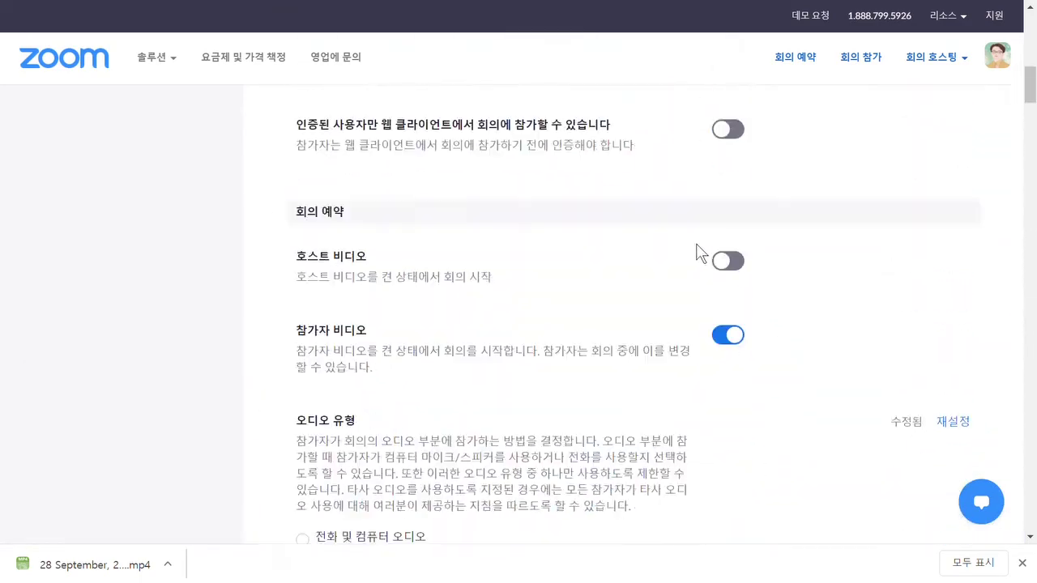
scroll(672, 242, up, 1)
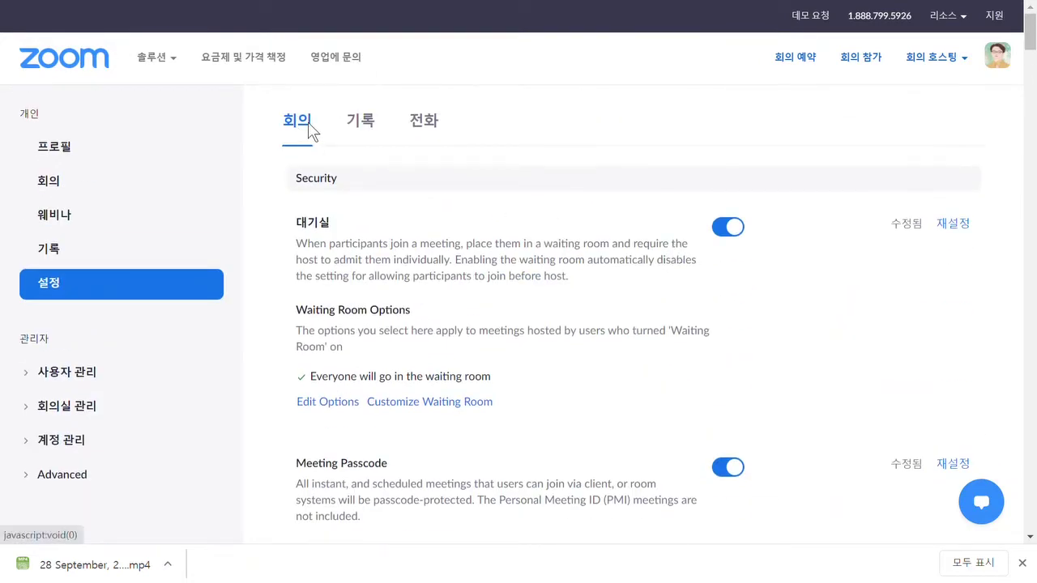
click(362, 128)
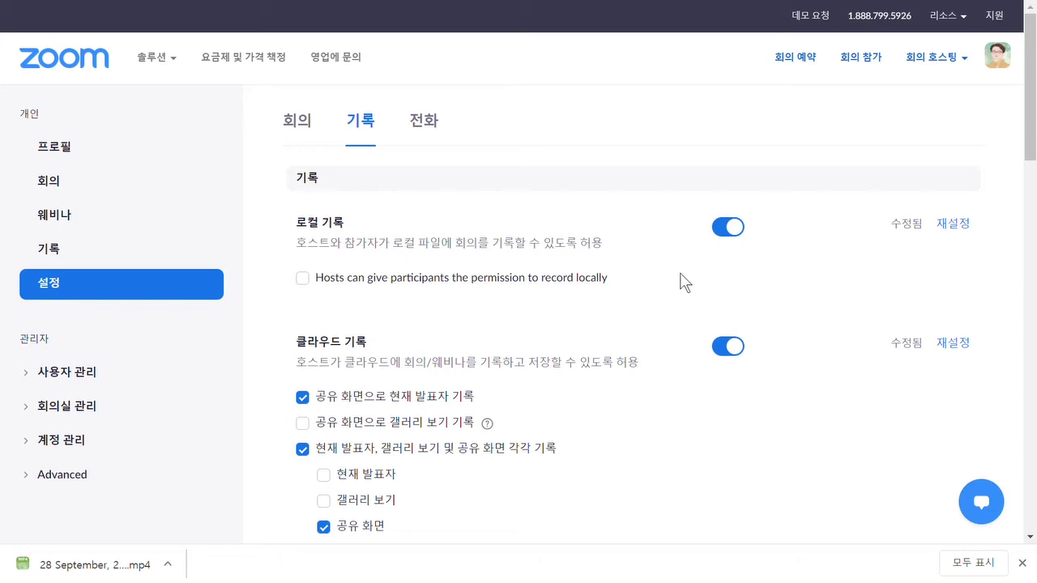
scroll(624, 308, down, 2)
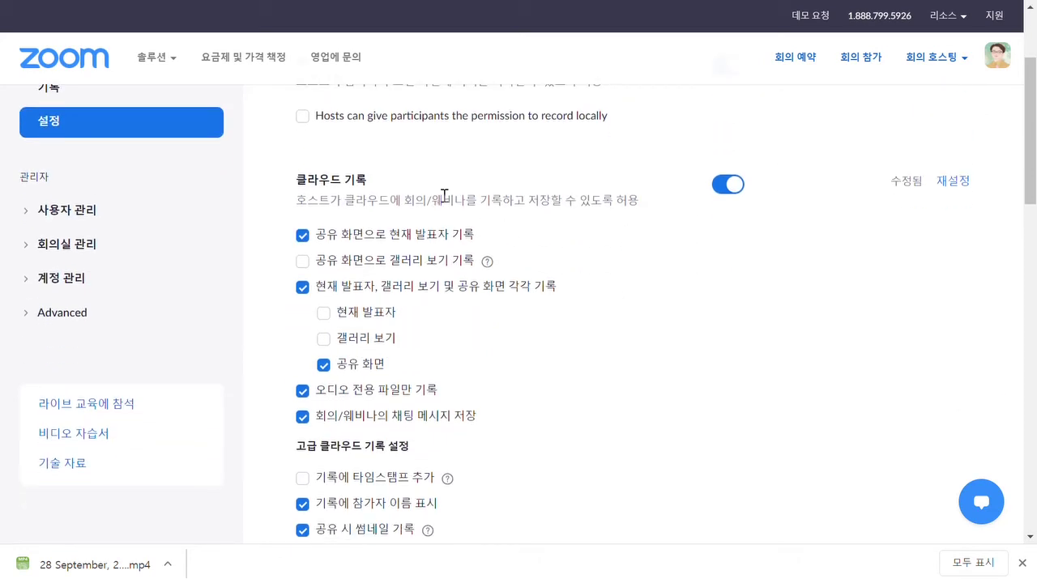
scroll(726, 204, down, 1)
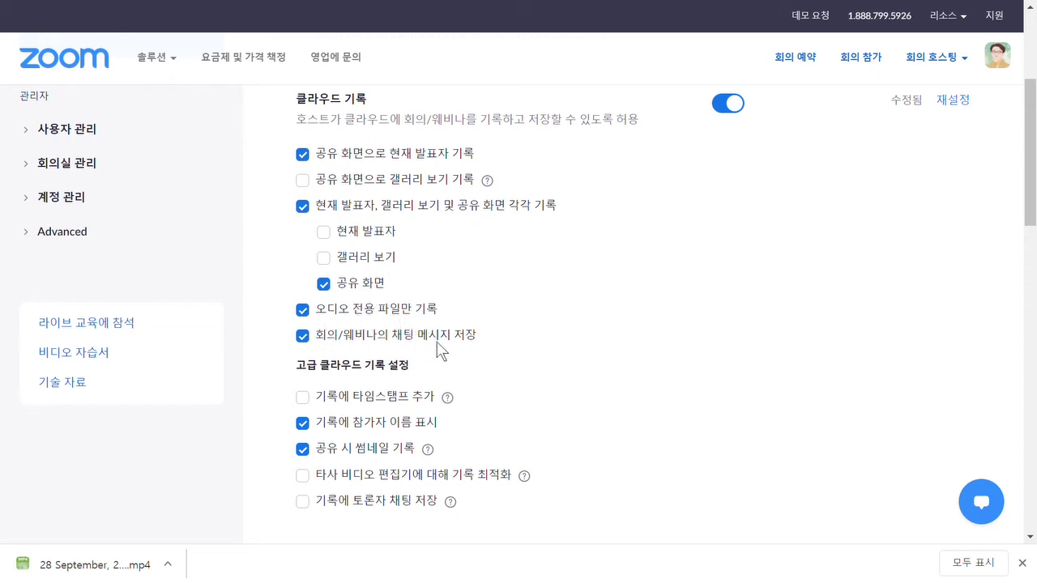
scroll(494, 357, down, 2)
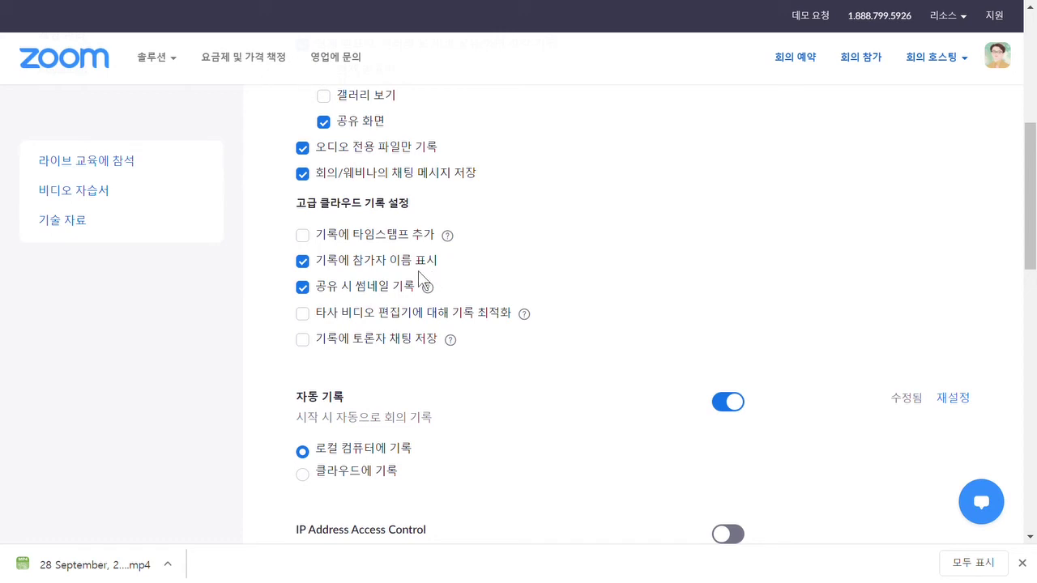
scroll(417, 277, down, 2)
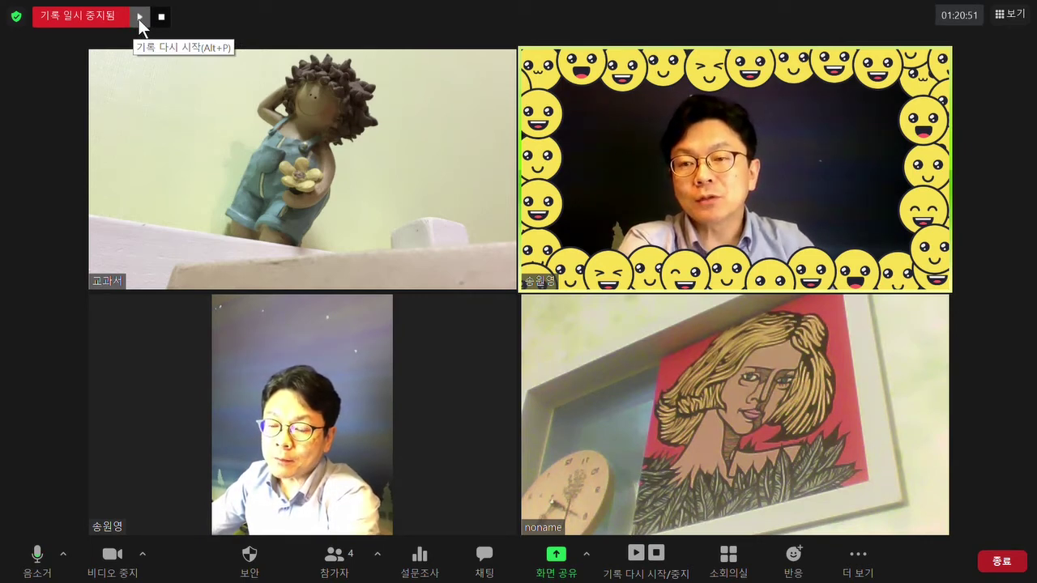
Step: In the Zoom meeting, resume and pause the recording twice, stop it and dismiss the notification
click(138, 18)
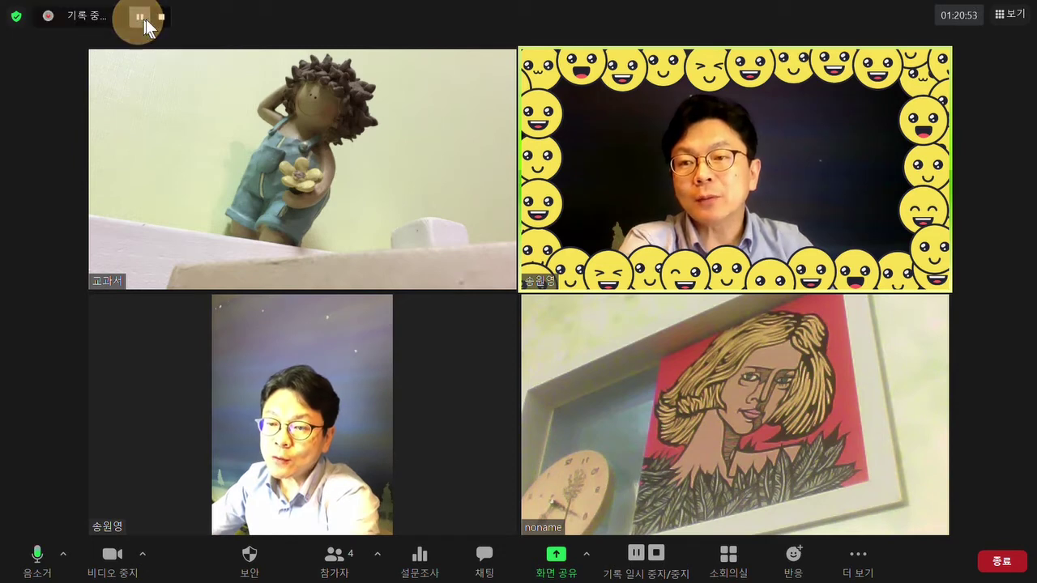
click(142, 18)
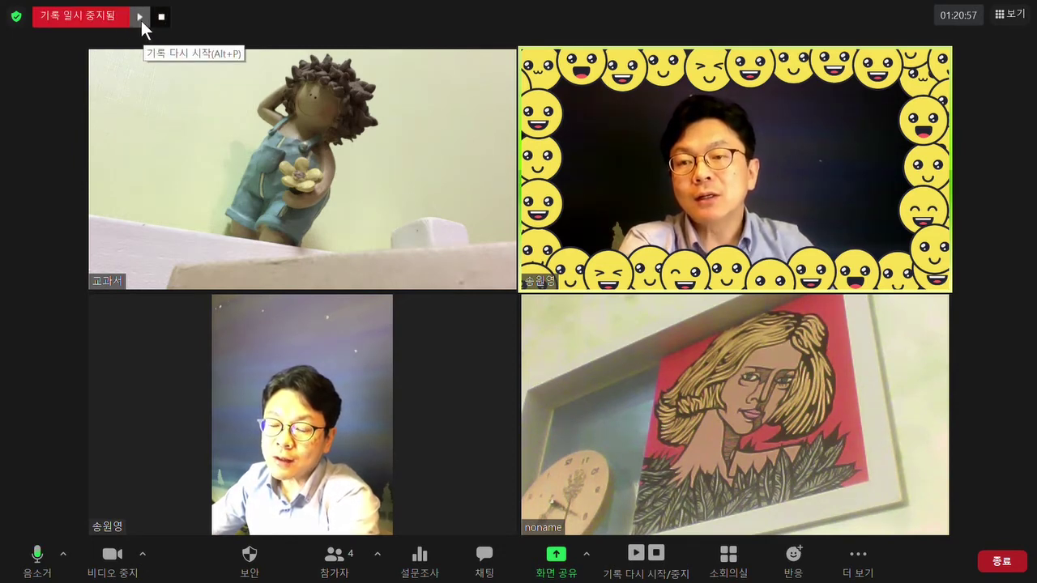
click(139, 18)
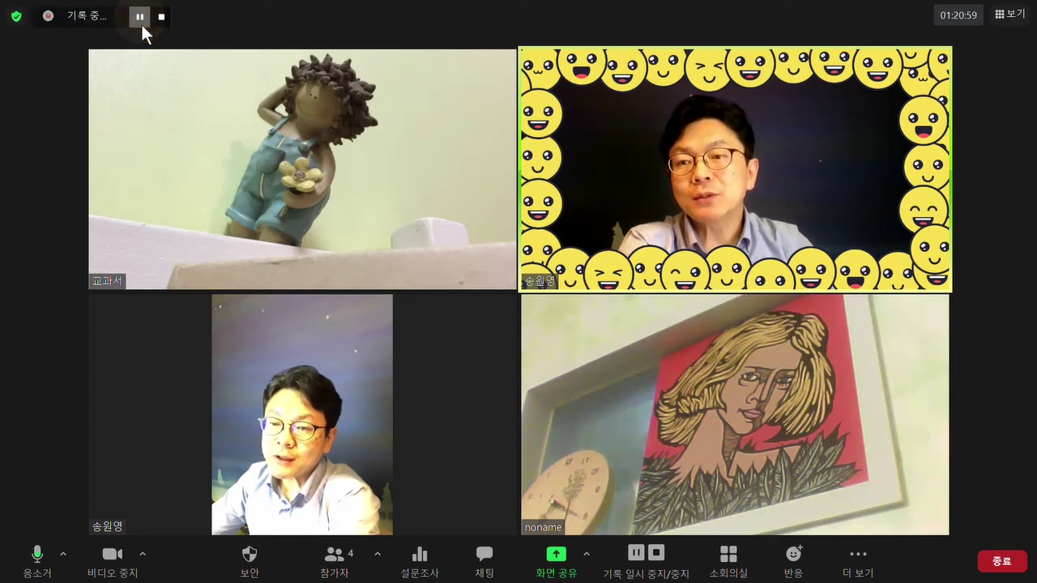
click(140, 20)
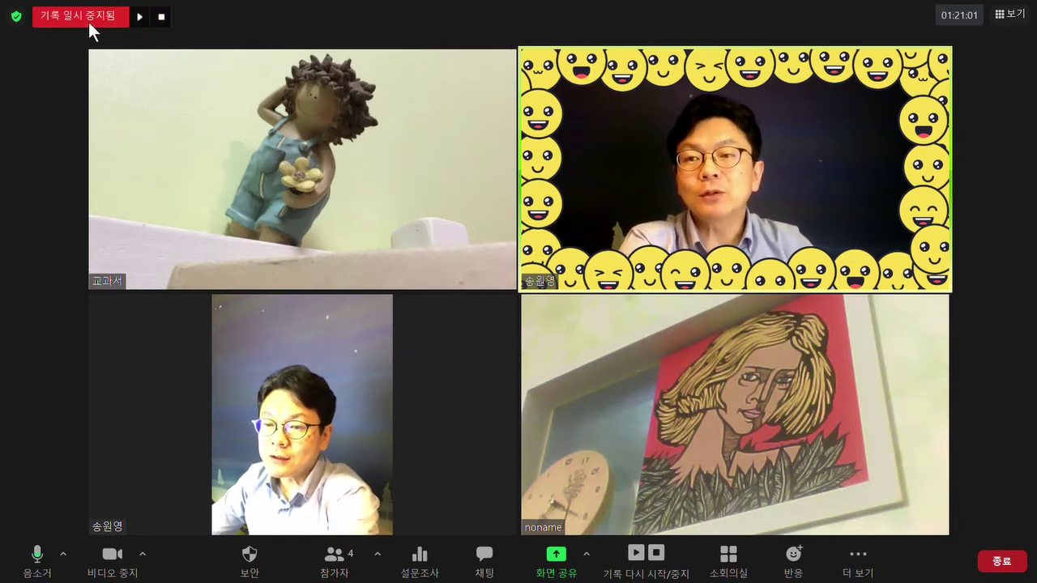
click(162, 18)
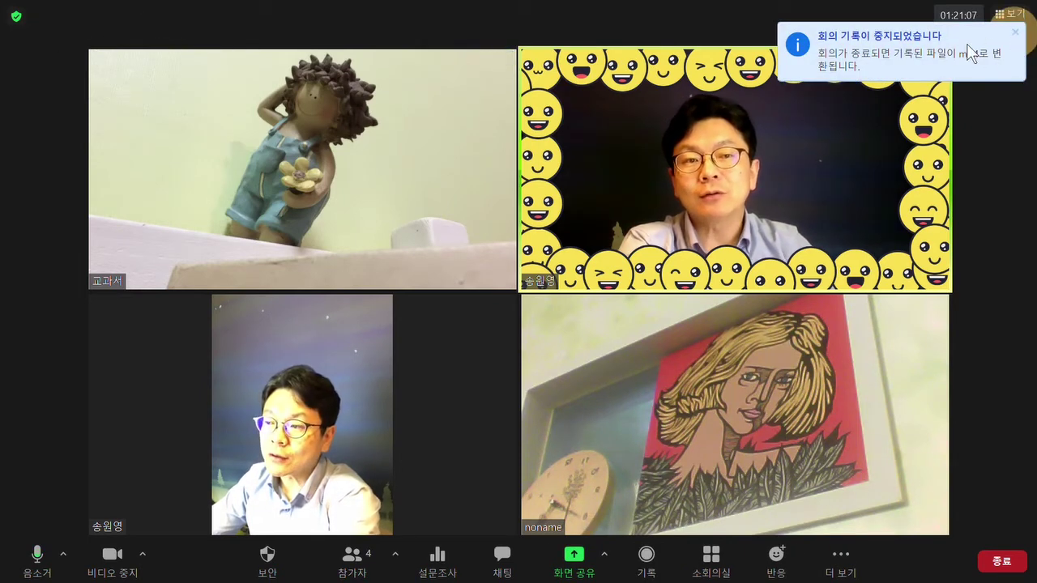
click(1015, 32)
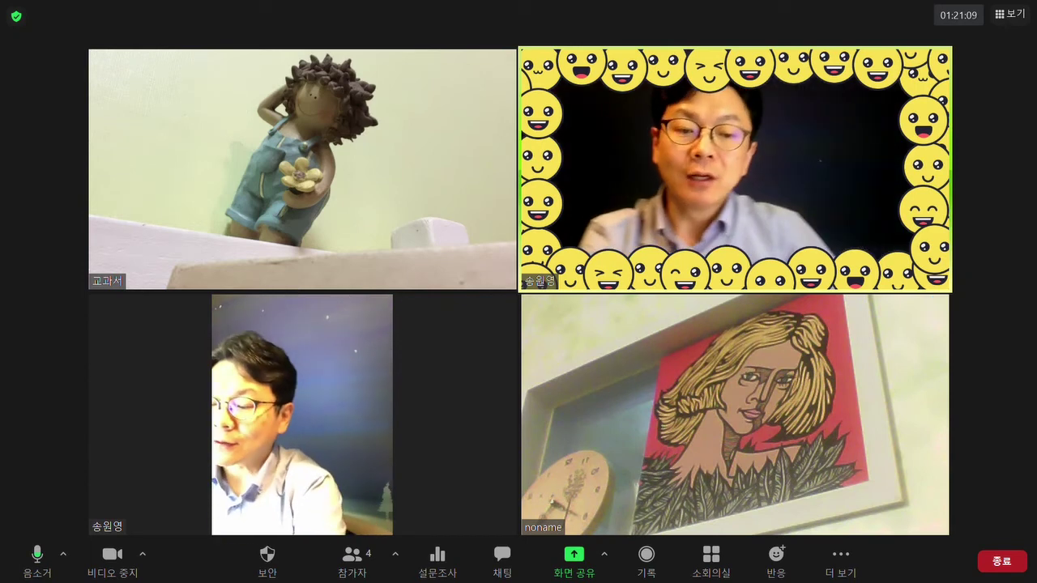
Step: Start a new meeting recording on this computer and pause it
click(838, 557)
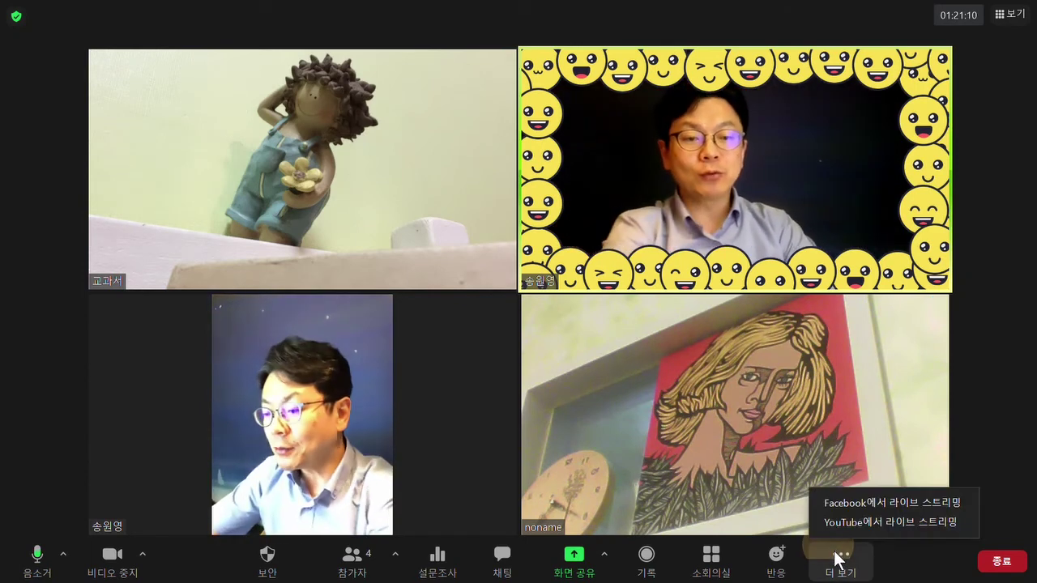
click(648, 561)
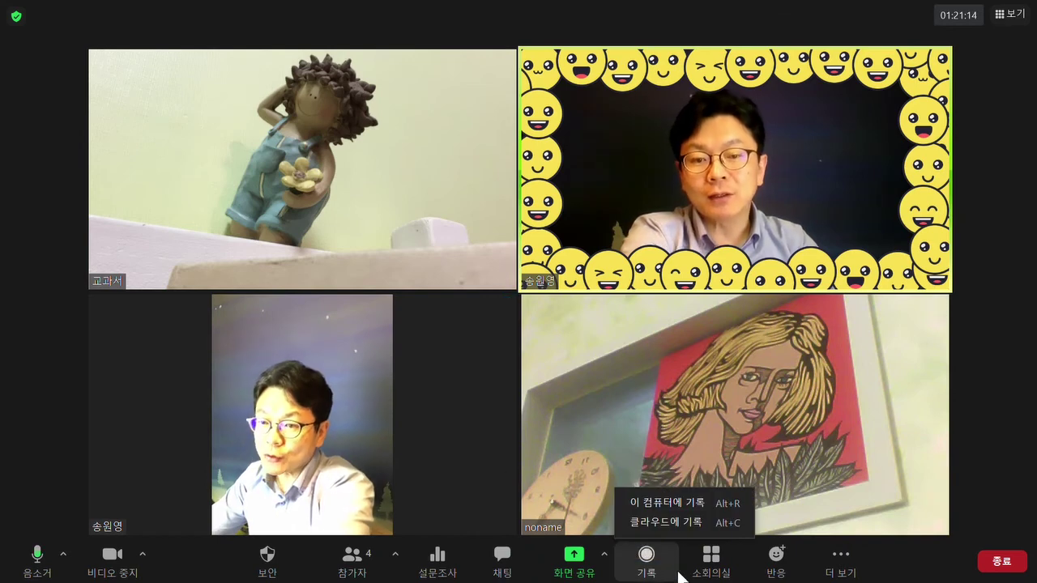
click(681, 505)
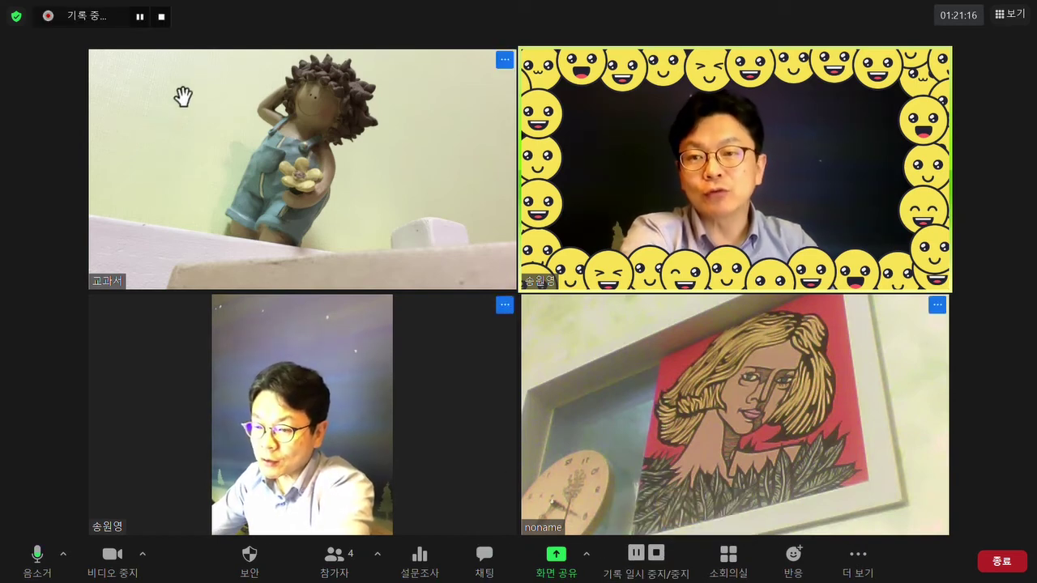
click(139, 16)
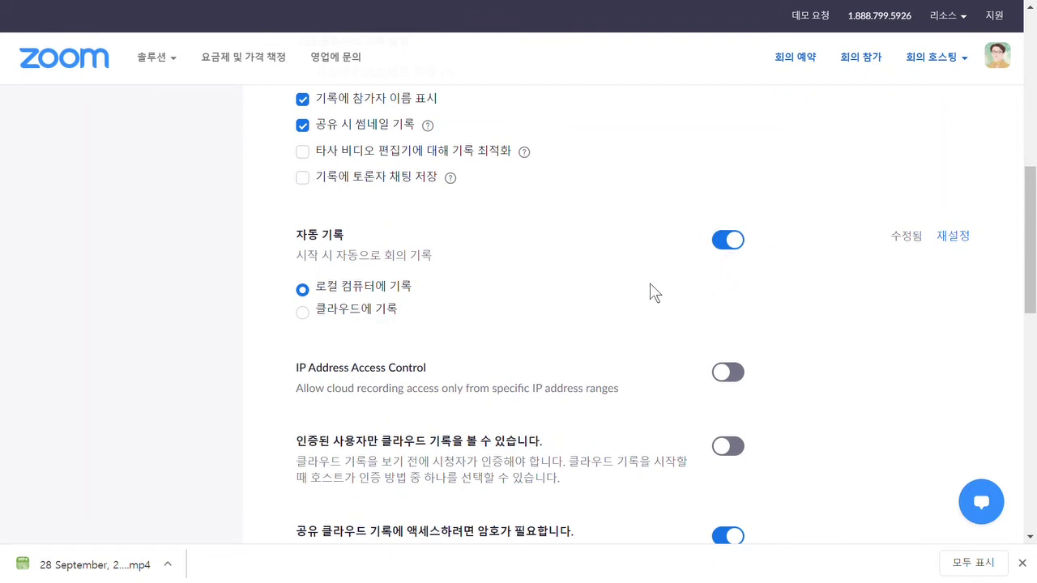
Step: Review the remaining web recording settings, including cloud recording access, passcode protection, automatic deletion and the recording disclaimer
scroll(648, 291, down, 4)
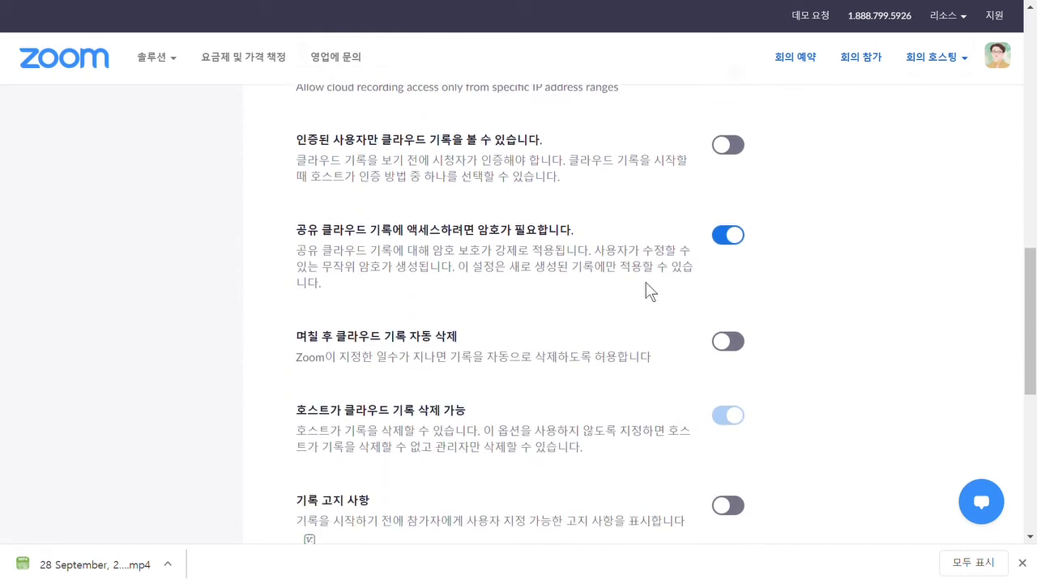
scroll(645, 283, down, 5)
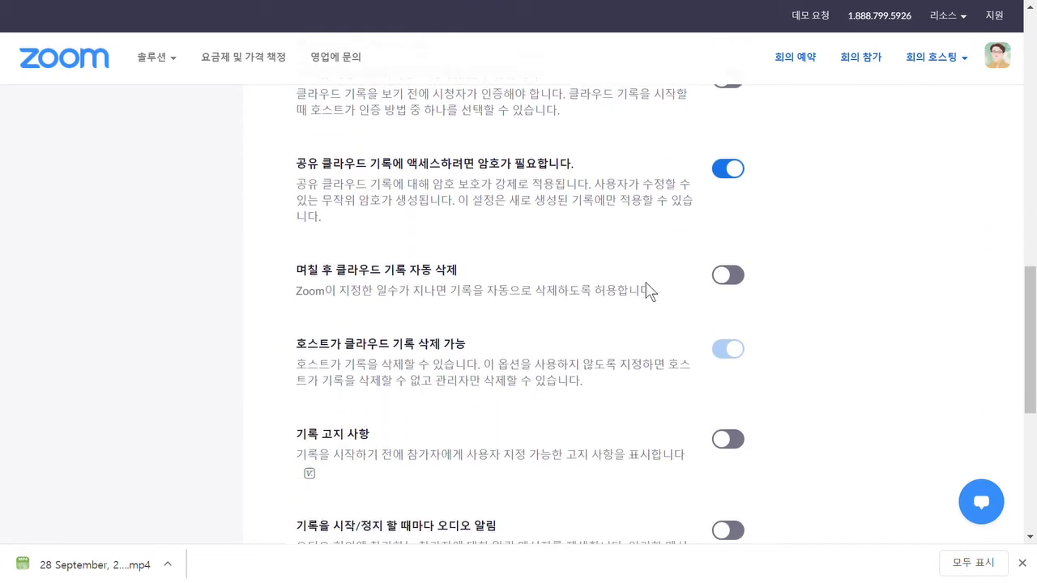
scroll(645, 288, up, 20)
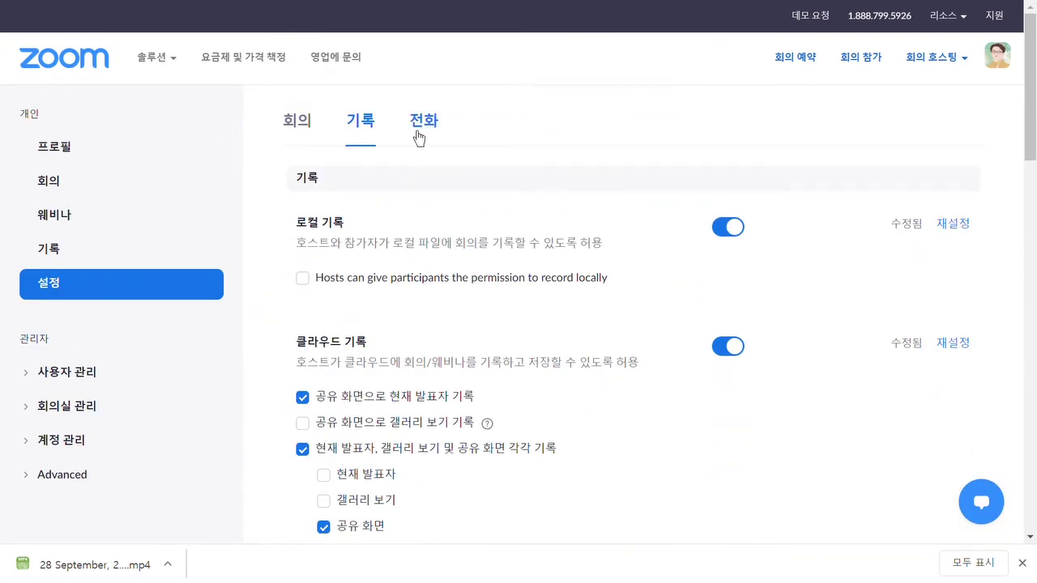
Step: Expand the account management section to view its entries and collapse it again
scroll(408, 273, down, 2)
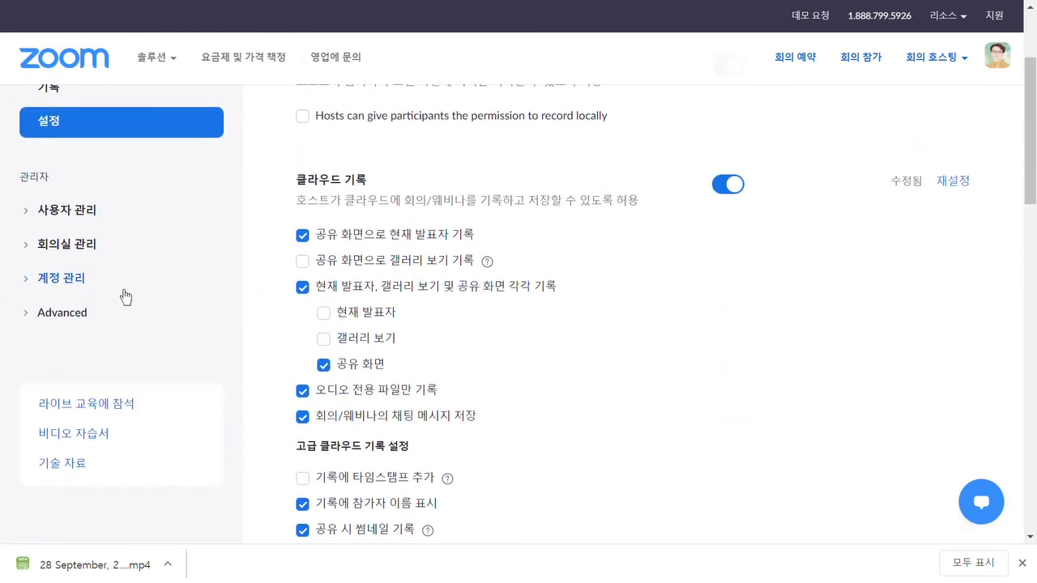
click(63, 279)
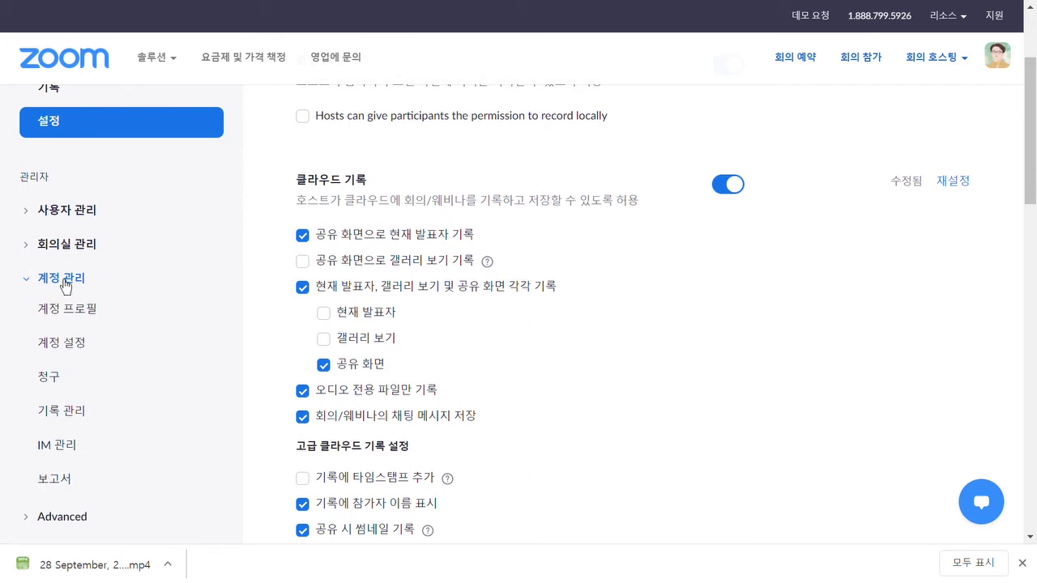
click(63, 279)
scroll(407, 280, up, 2)
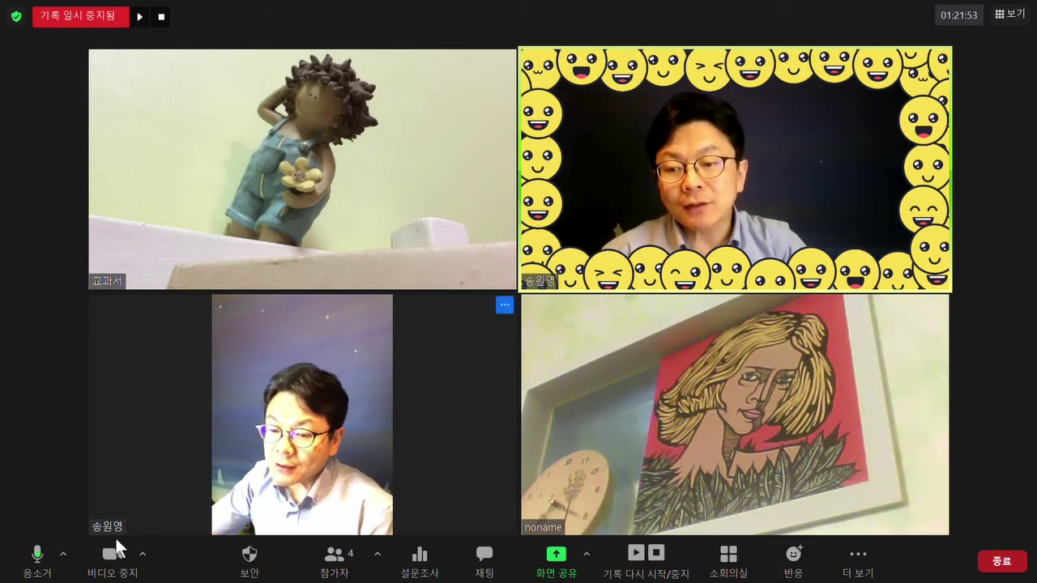
Step: Open the meeting client's audio settings and switch to the general settings
click(63, 555)
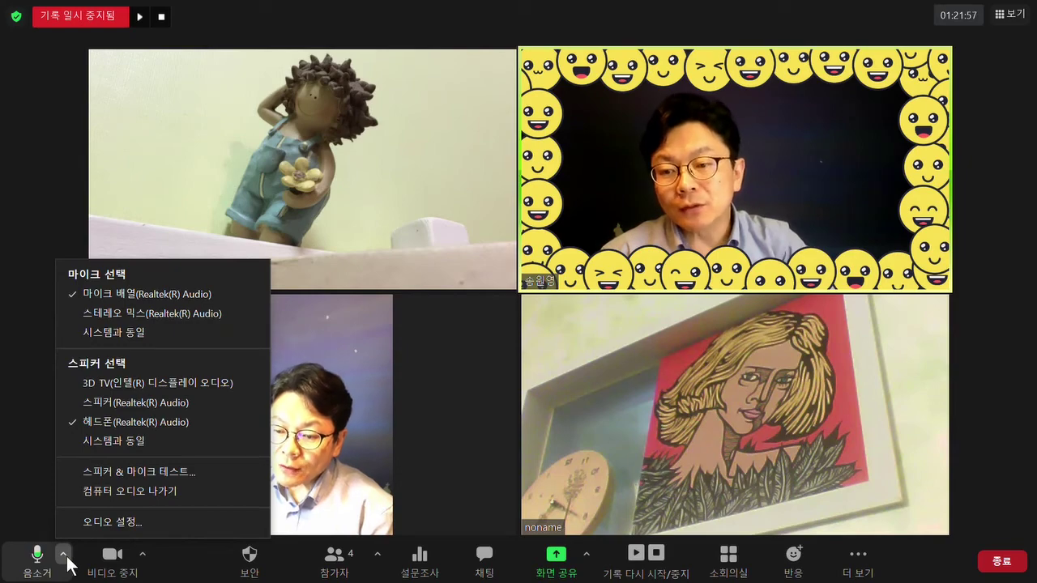
click(135, 520)
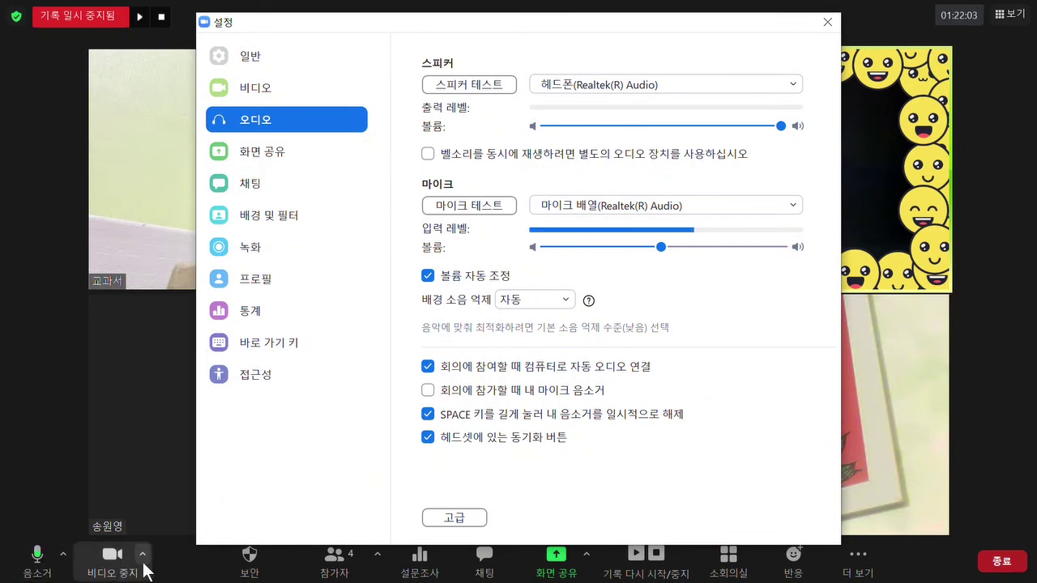
click(274, 68)
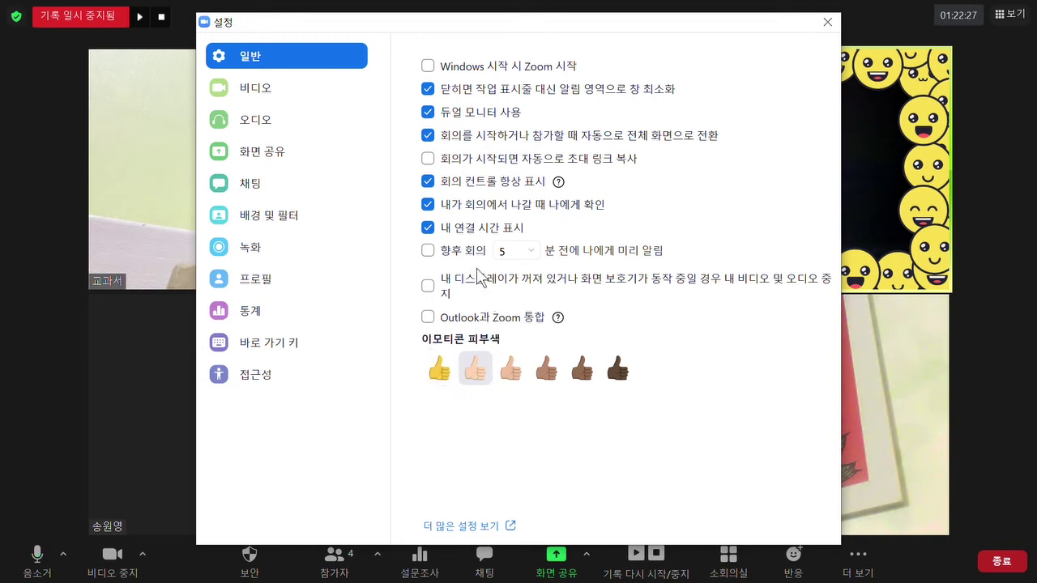
Step: Toggle the display of the connection time off and on in the general settings, leaving it enabled
click(427, 228)
click(428, 228)
click(427, 229)
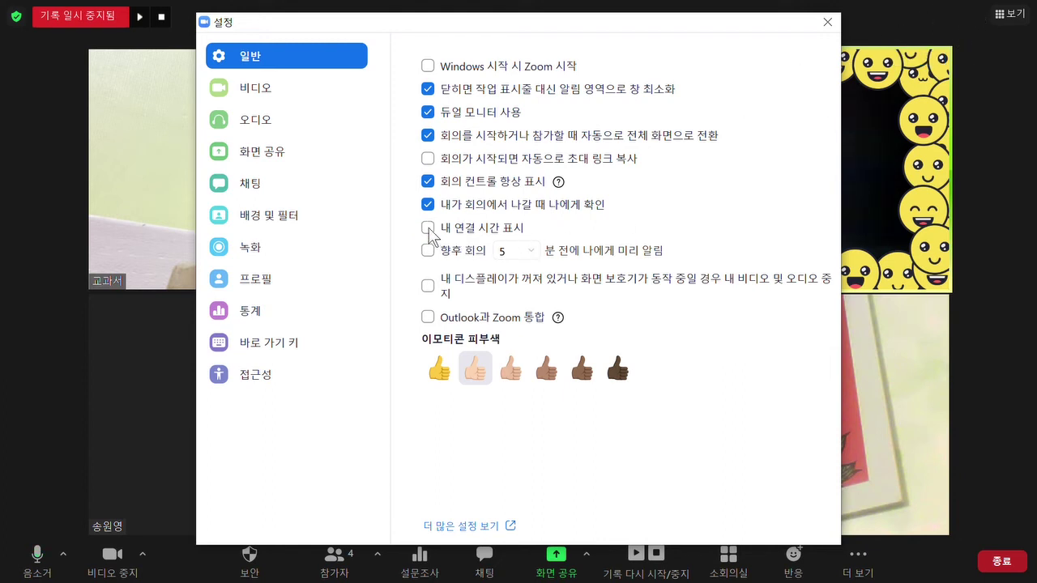
click(427, 229)
click(428, 228)
click(427, 228)
click(428, 228)
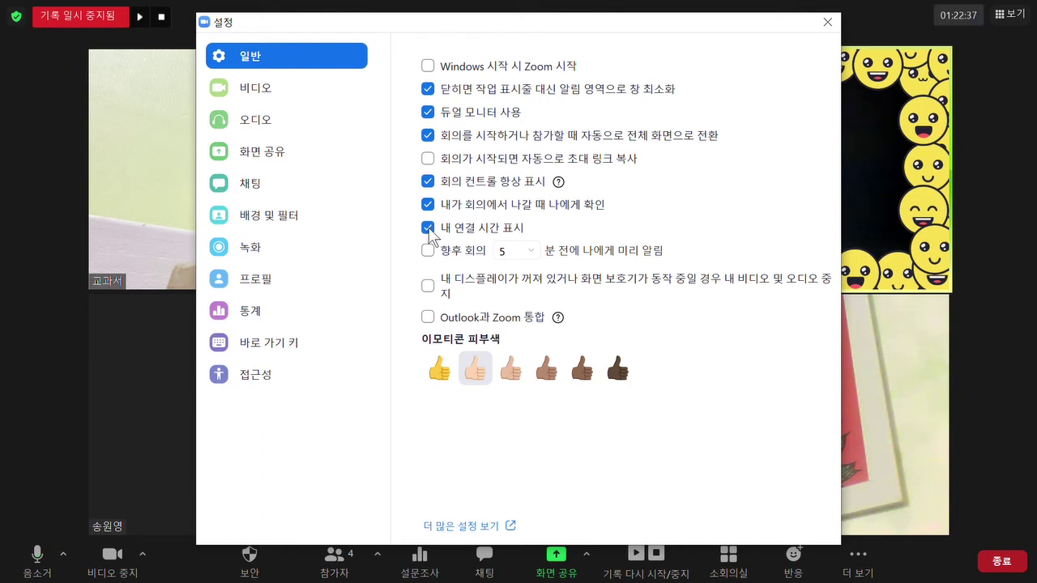
click(427, 229)
click(428, 229)
Step: Open the video settings and briefly enable the camera's original ratio option before disabling it again
click(308, 92)
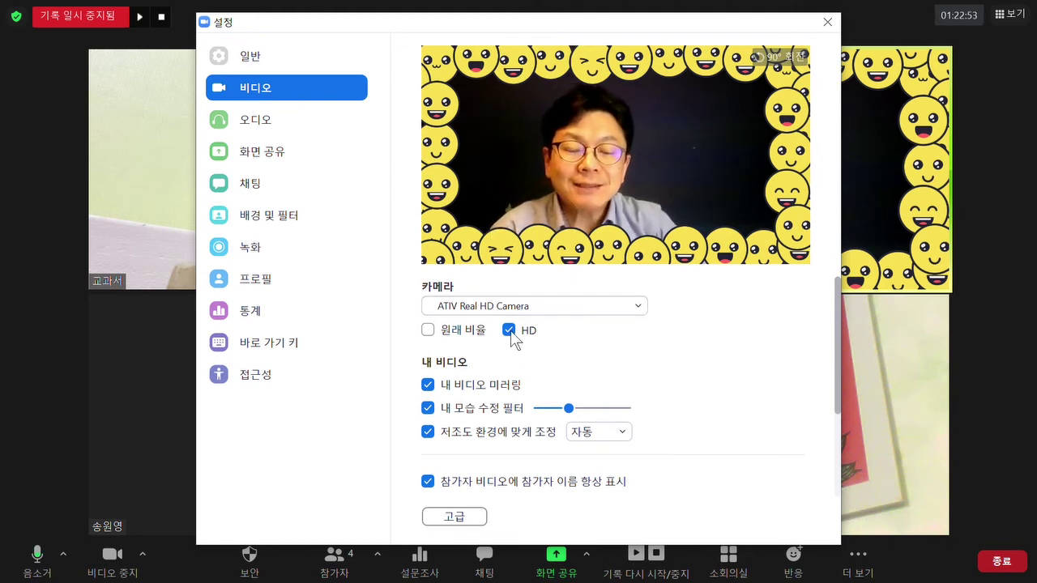
click(428, 331)
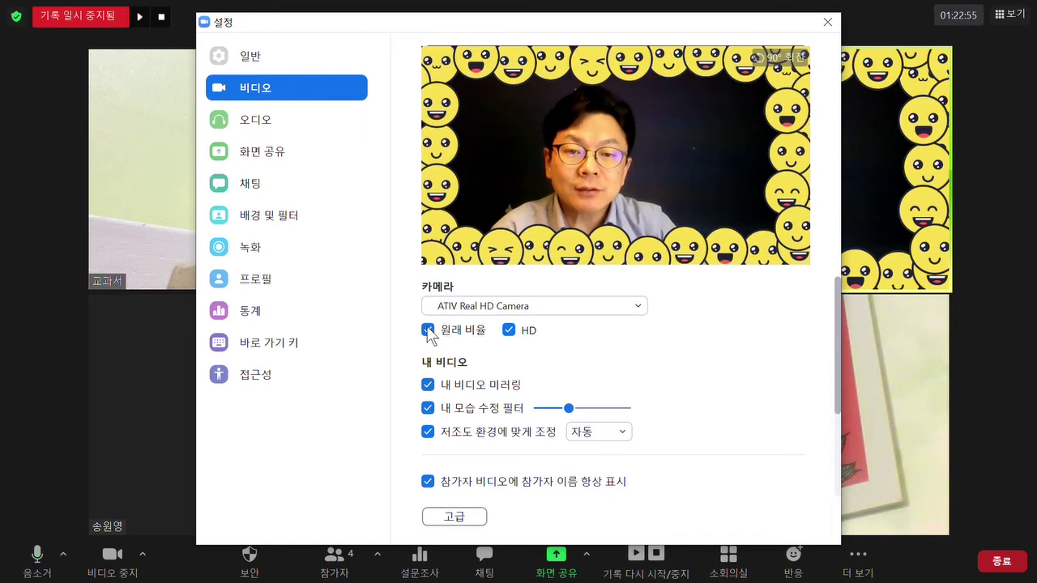
click(430, 330)
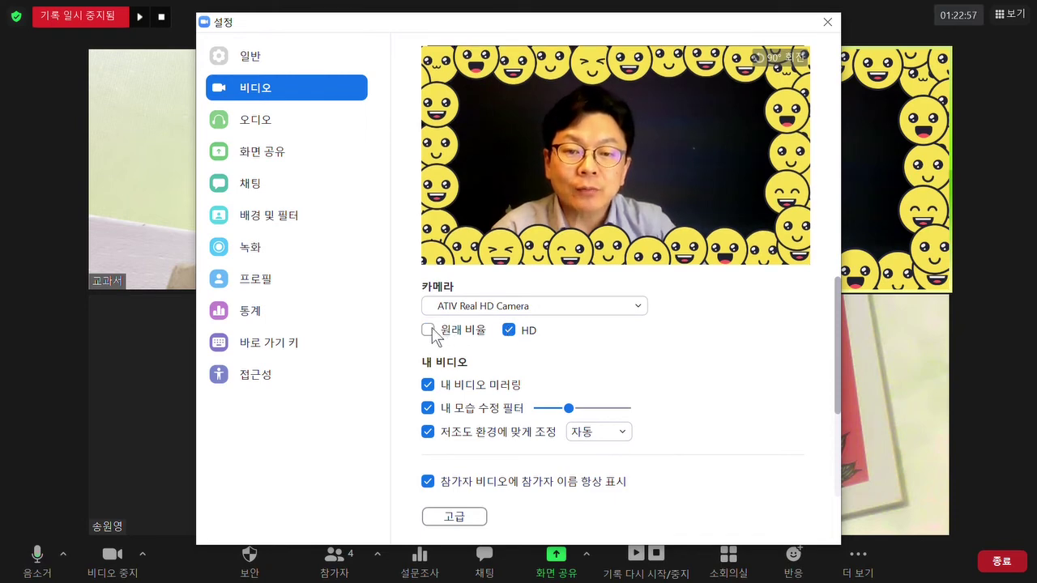
Step: Check the camera selection list in the video settings without changing the selected camera
click(529, 306)
click(538, 330)
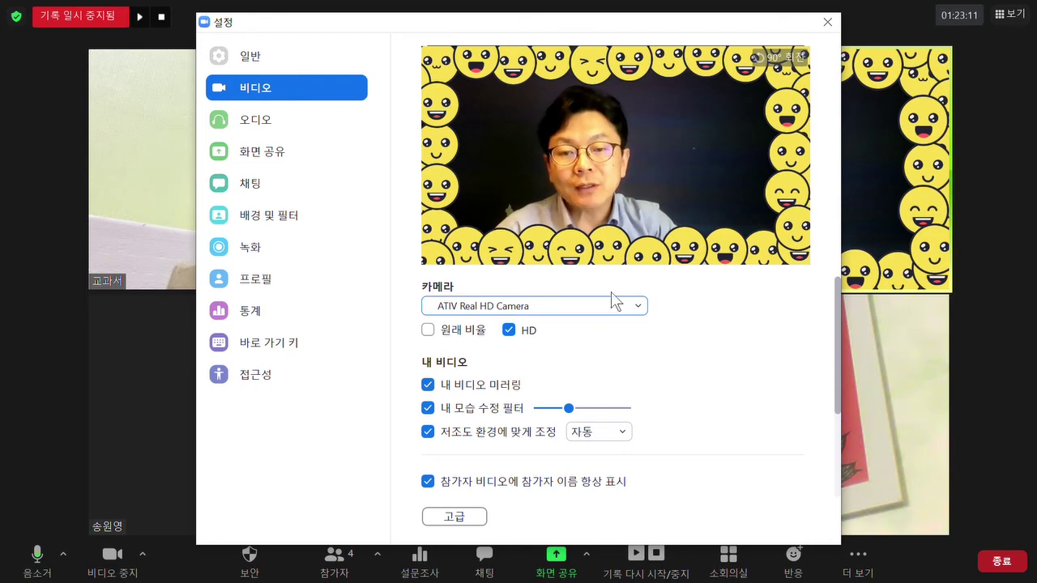
scroll(648, 337, down, 1)
scroll(645, 338, up, 1)
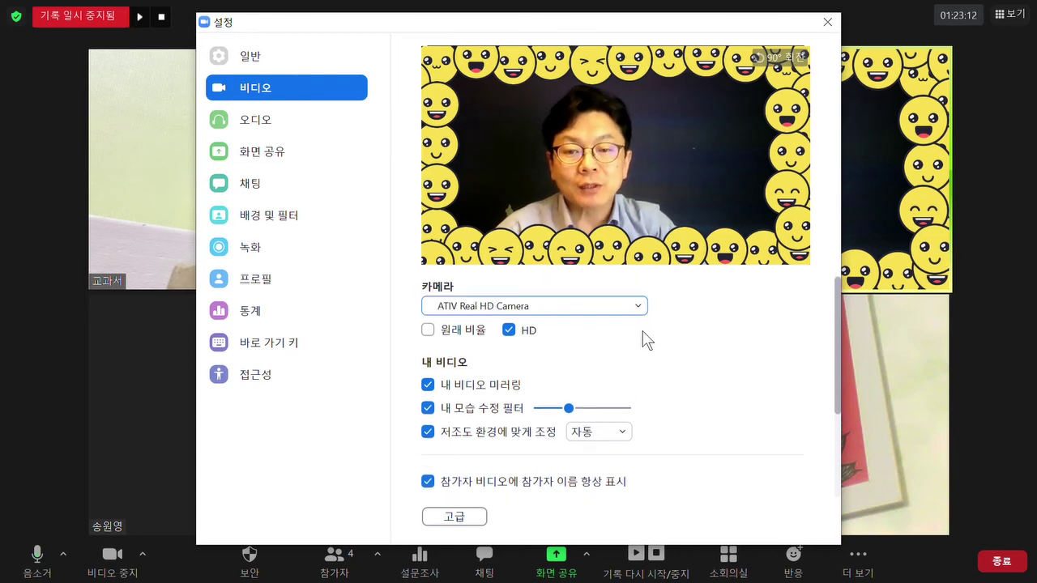
Step: Toggle mirroring of the own video off and on to compare the preview, leaving it enabled
click(428, 385)
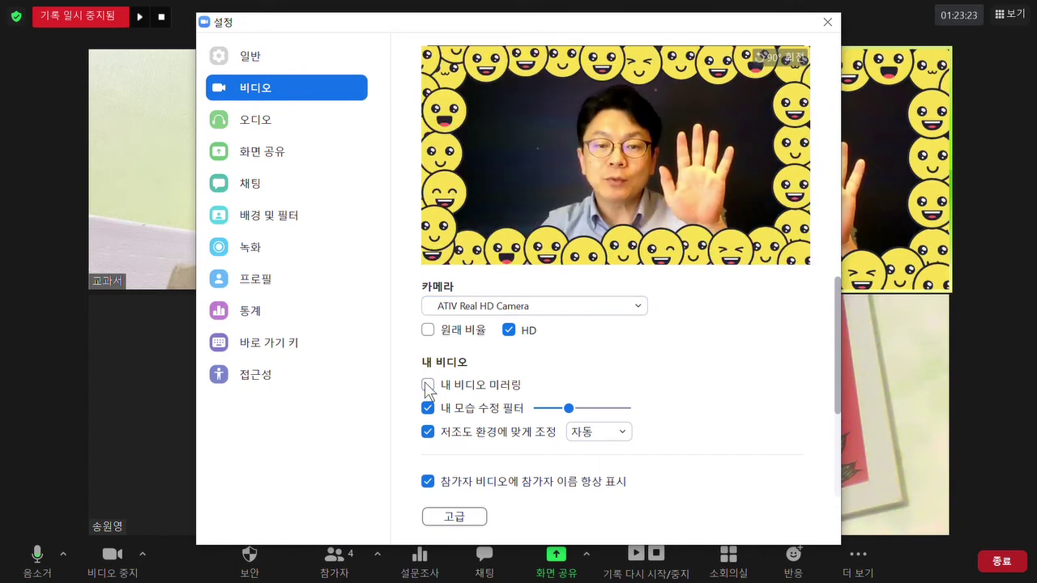
click(427, 386)
click(428, 386)
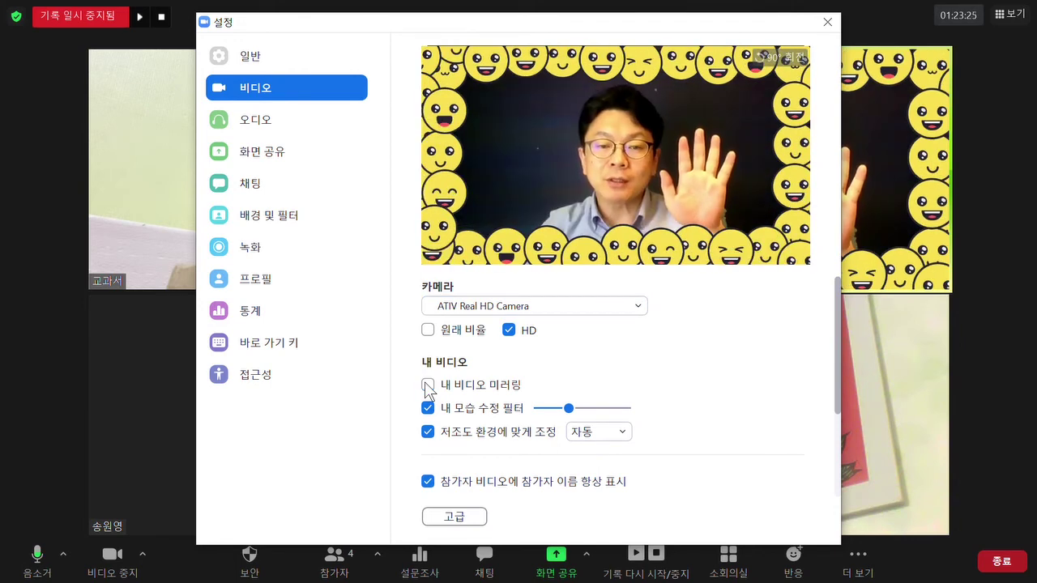
click(428, 386)
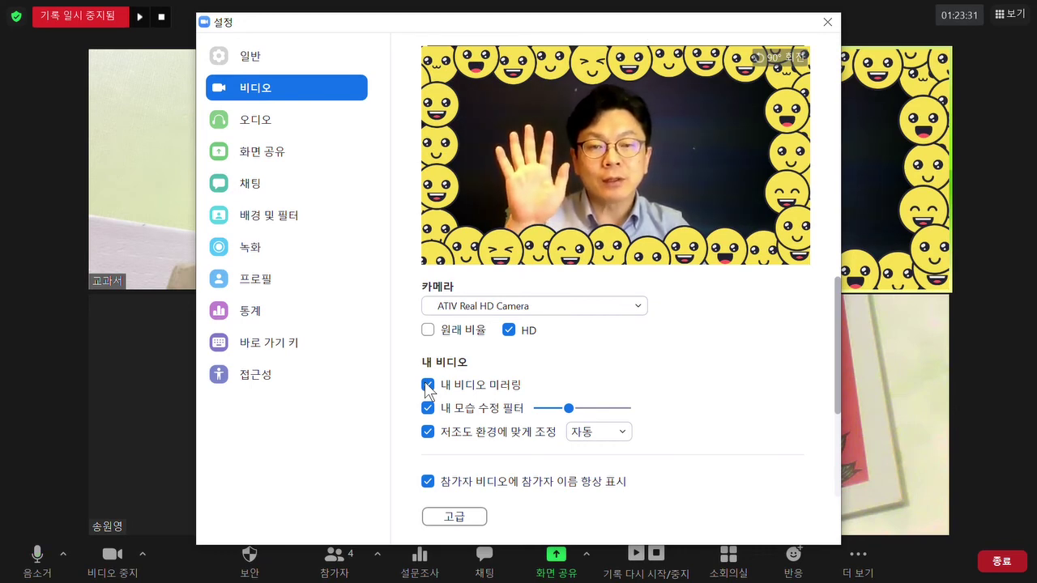
click(428, 386)
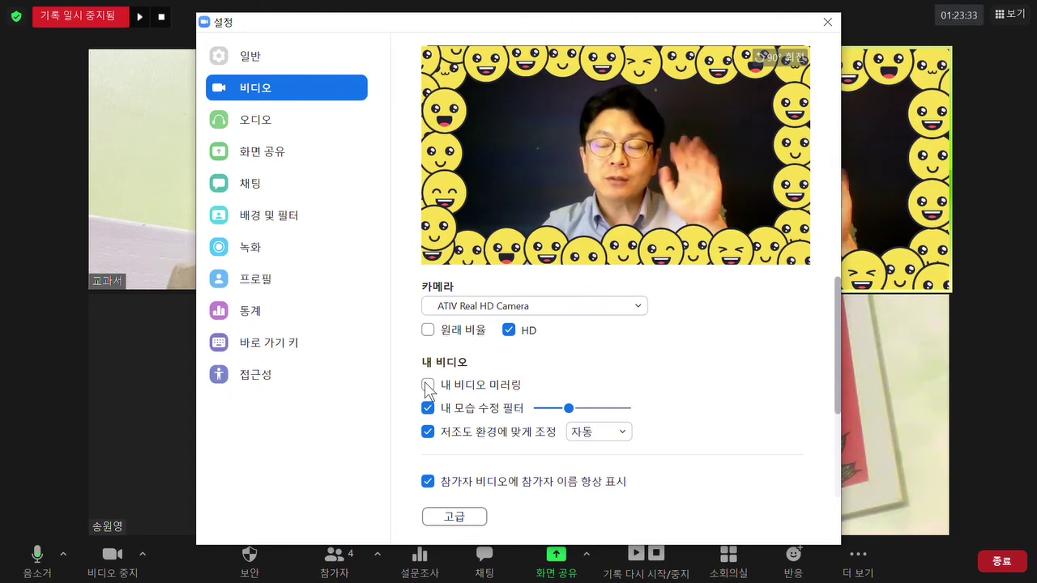
click(428, 385)
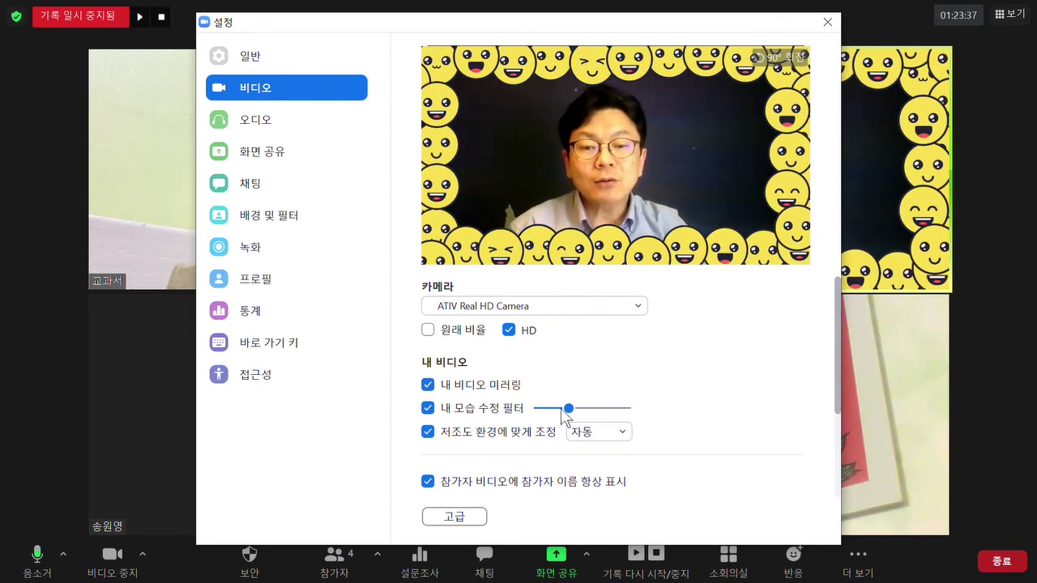
Step: Try the touch-up appearance filter at minimum and maximum strength, and set it slightly above the middle
drag(568, 409, 541, 409)
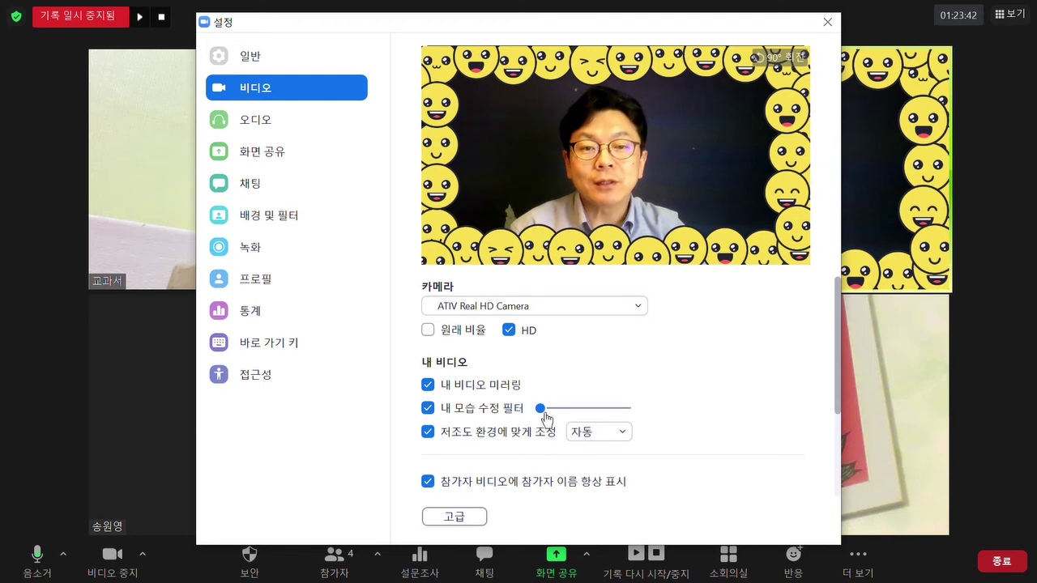
drag(540, 409, 636, 419)
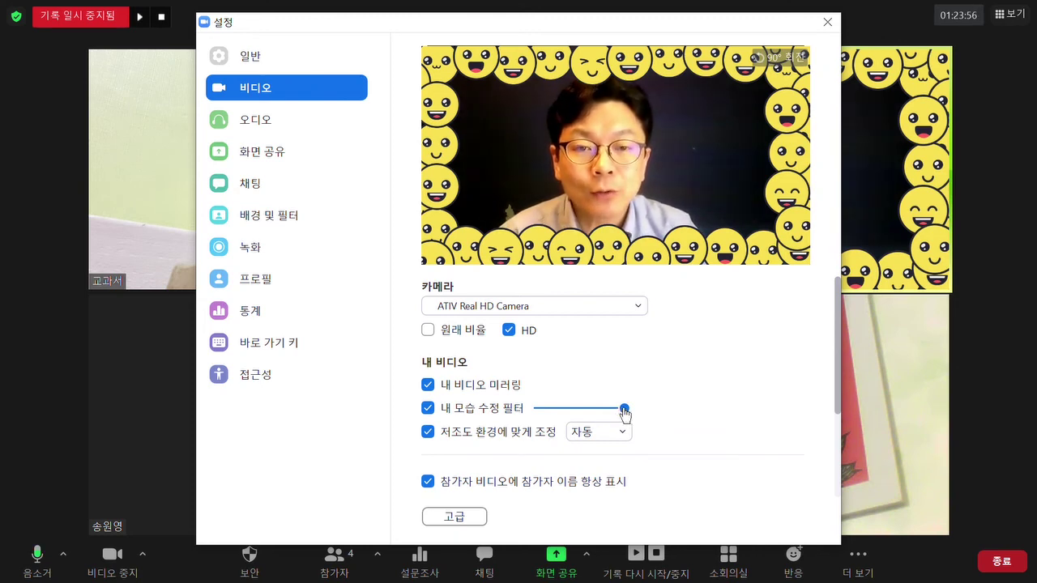
drag(625, 413, 597, 415)
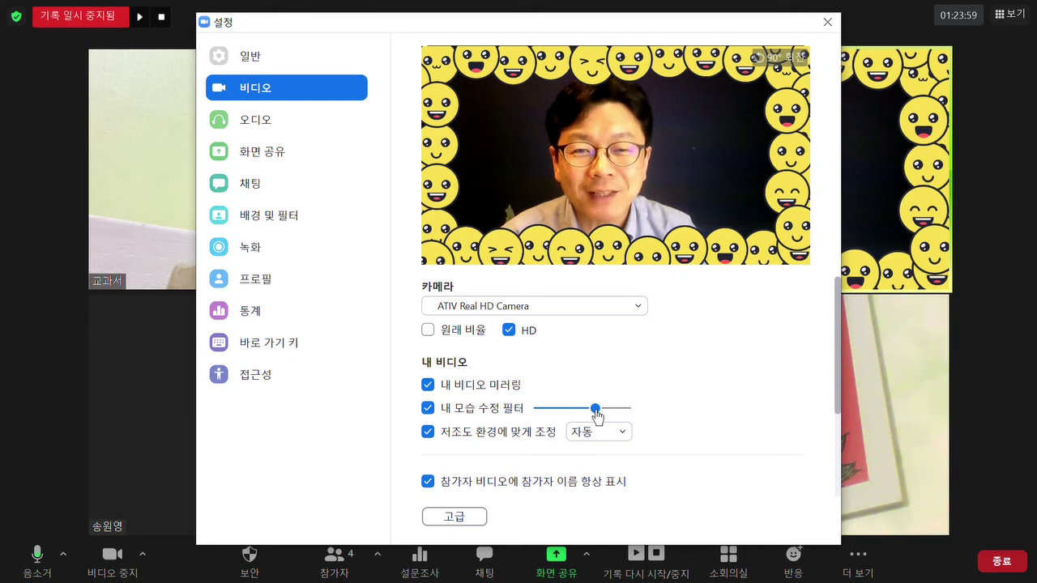
Step: Toggle the low-light adjustment off and on to compare the video preview, leaving it enabled
click(428, 431)
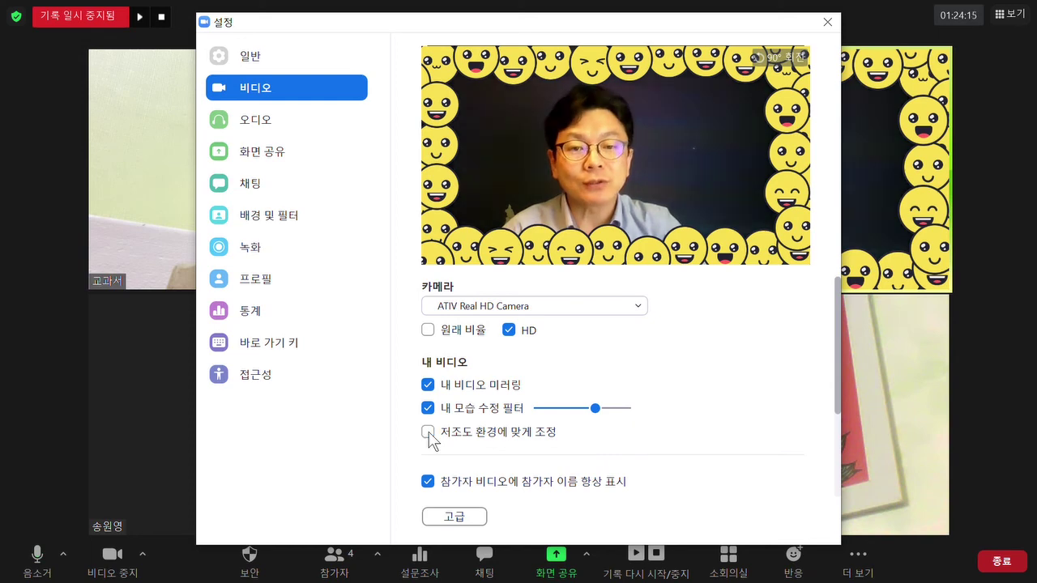
click(427, 431)
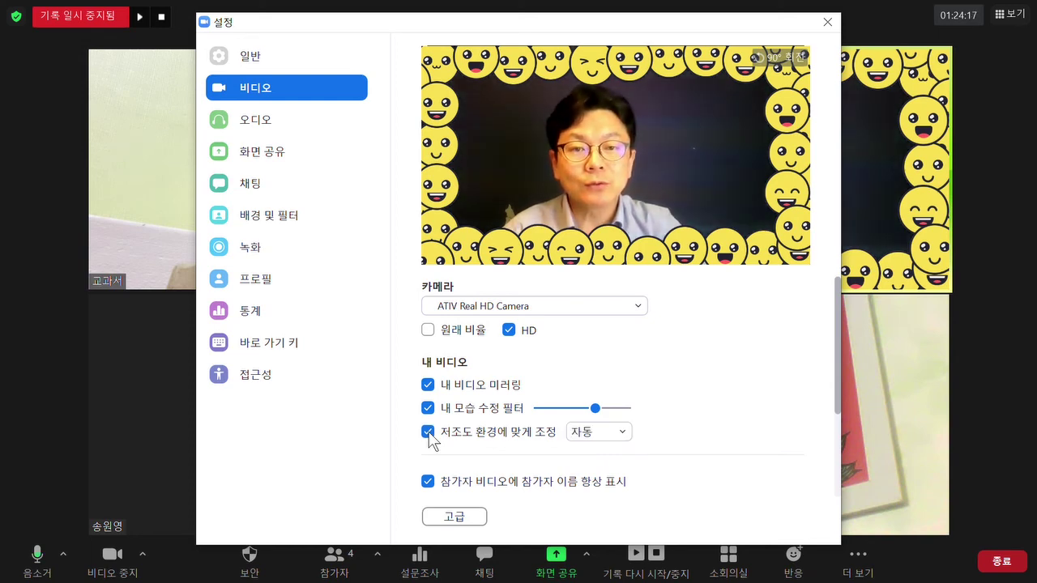
click(427, 432)
click(428, 432)
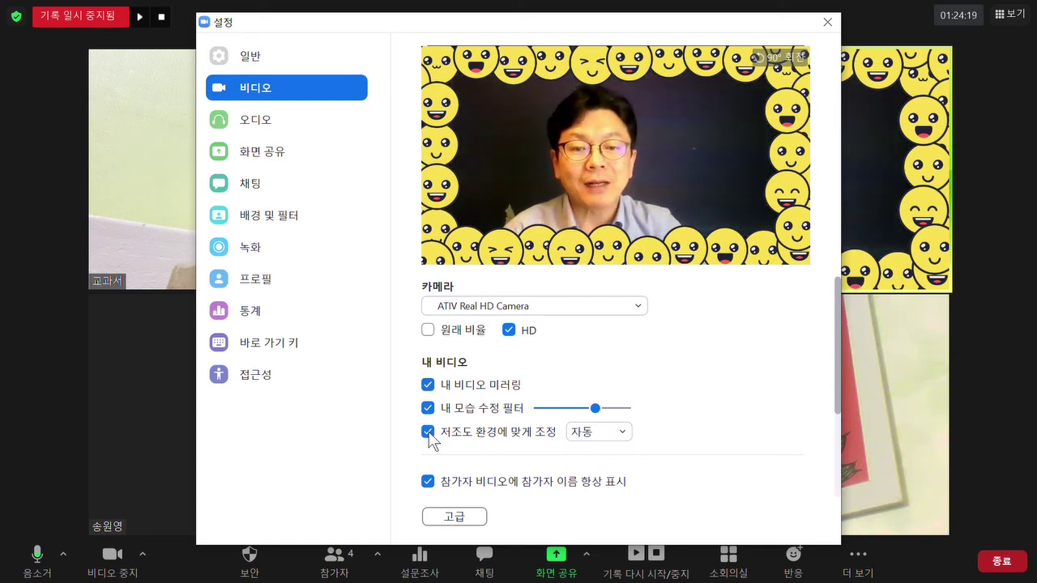
Step: Try the manual mode of the low-light adjustment with a stronger brightness and return it to automatic
click(619, 432)
click(576, 435)
click(576, 431)
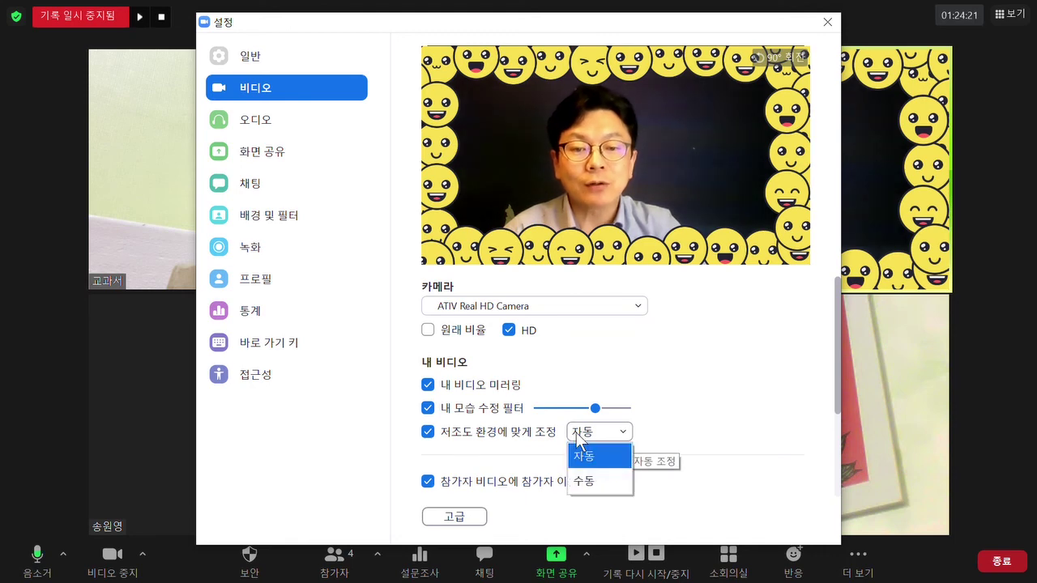
click(585, 481)
drag(658, 434, 718, 453)
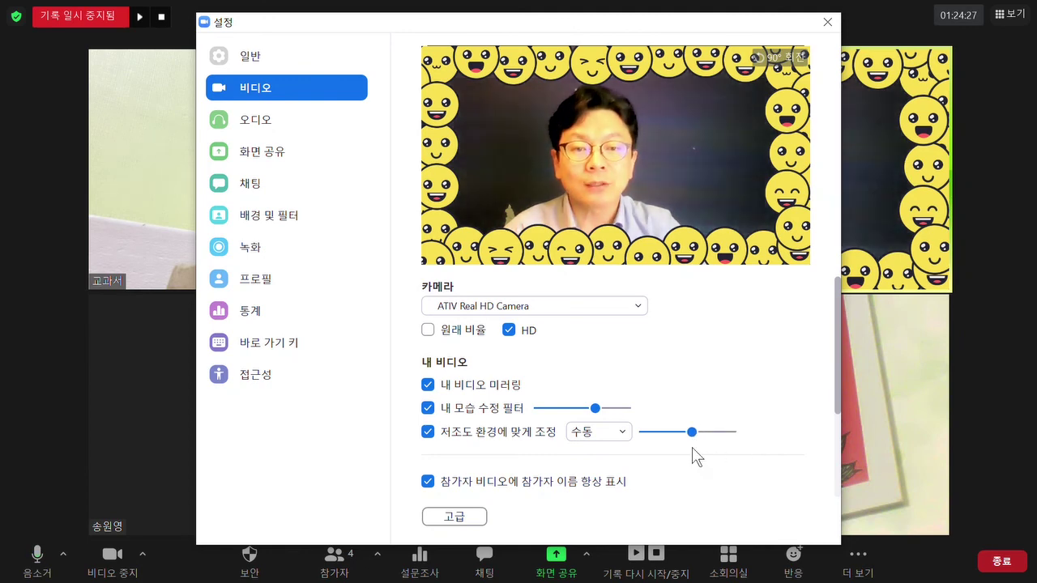
click(595, 432)
click(588, 453)
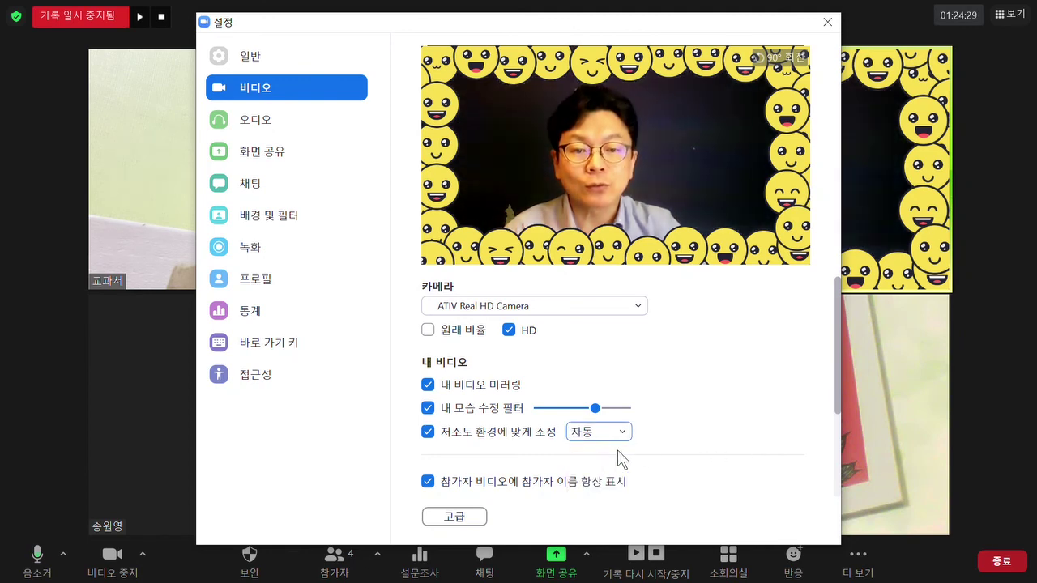
click(428, 433)
click(428, 432)
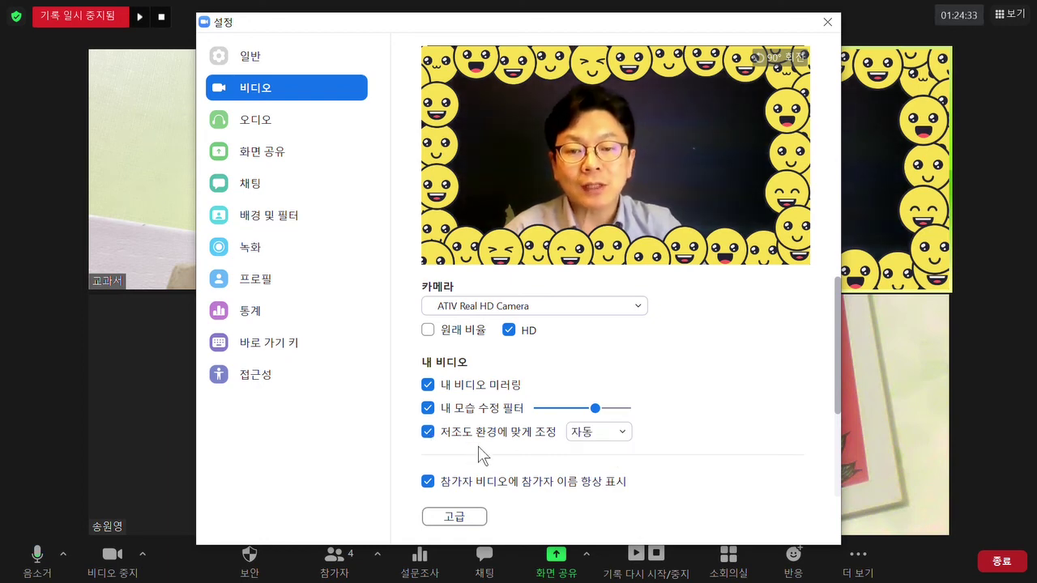
Step: Review the remaining video options and toggle the gallery view limit of 49 participants per screen off and on
scroll(478, 453, down, 3)
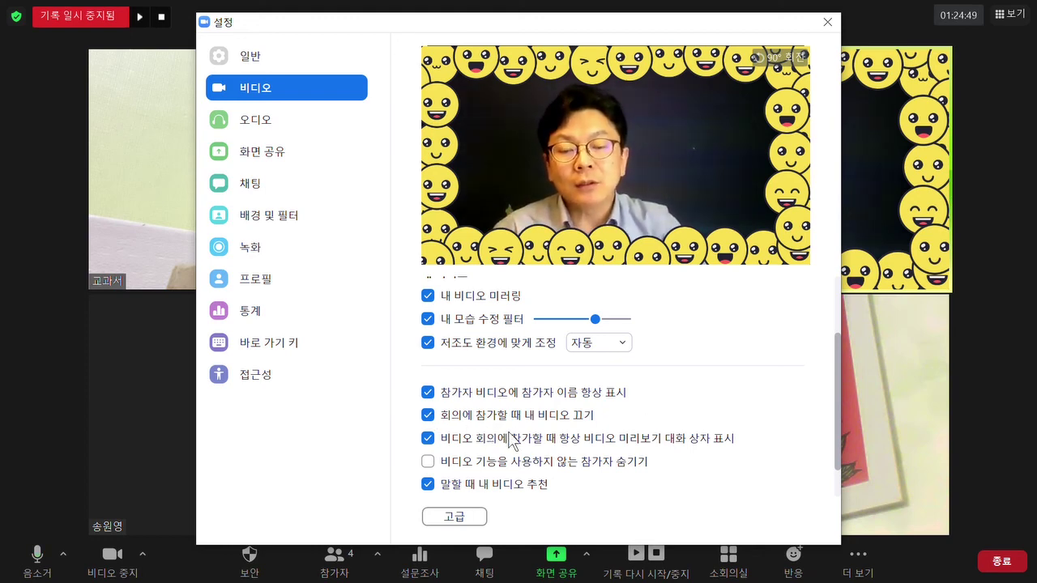
scroll(442, 460, down, 2)
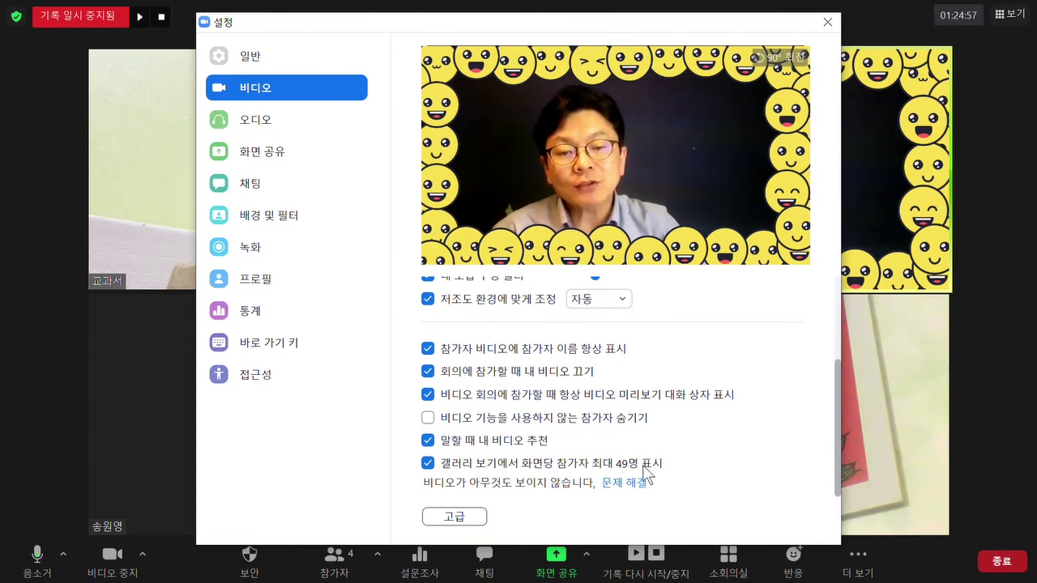
click(429, 463)
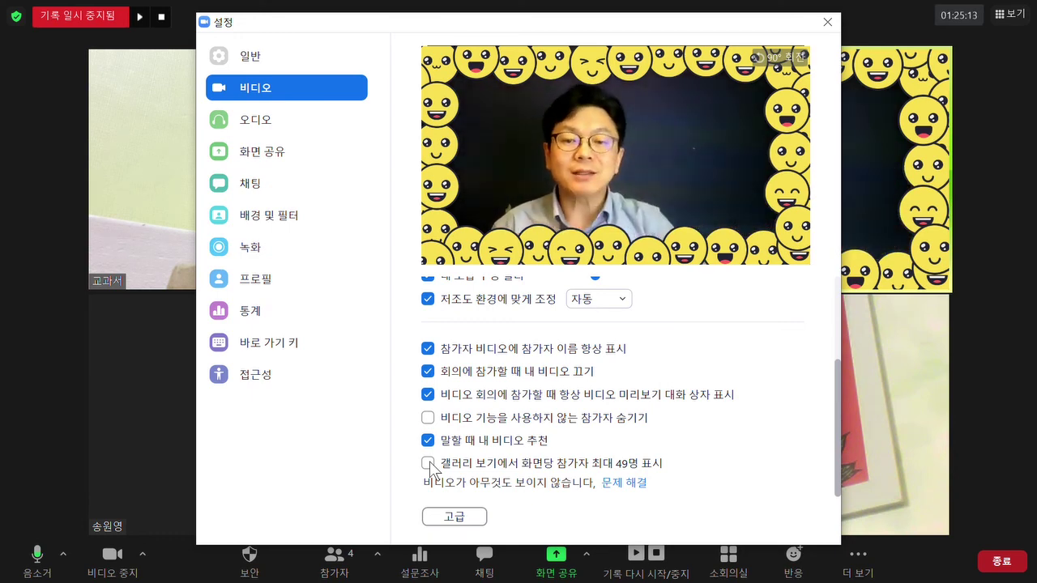
click(428, 463)
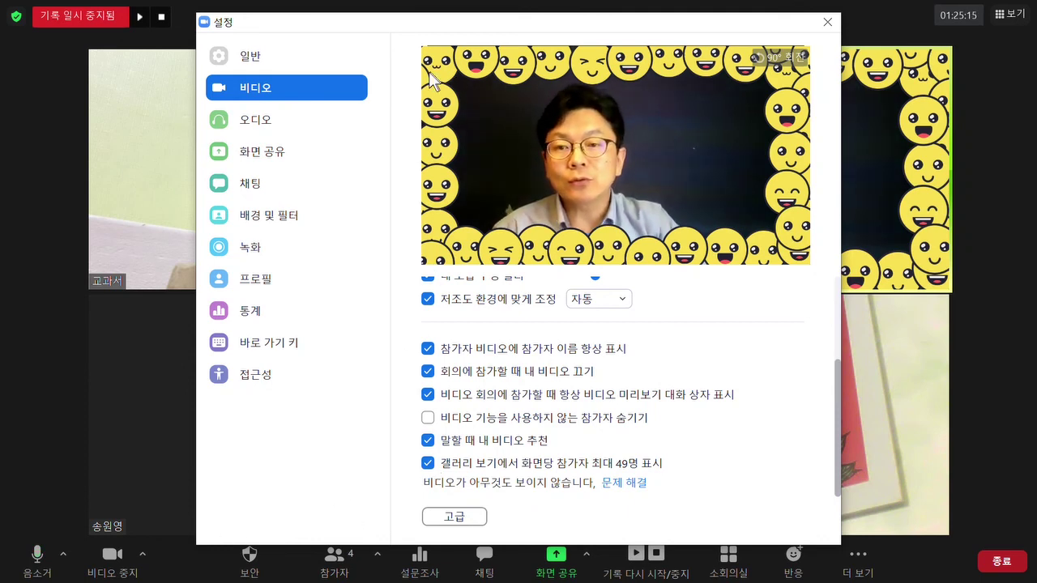
Step: Review the audio, screen sharing and chat settings, including the chat notification options
click(257, 123)
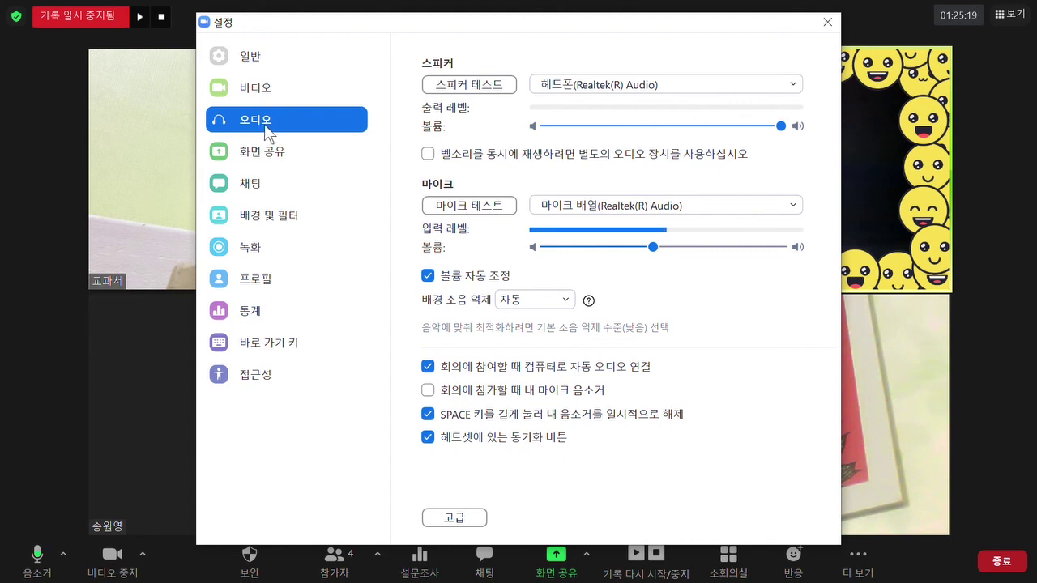
click(279, 157)
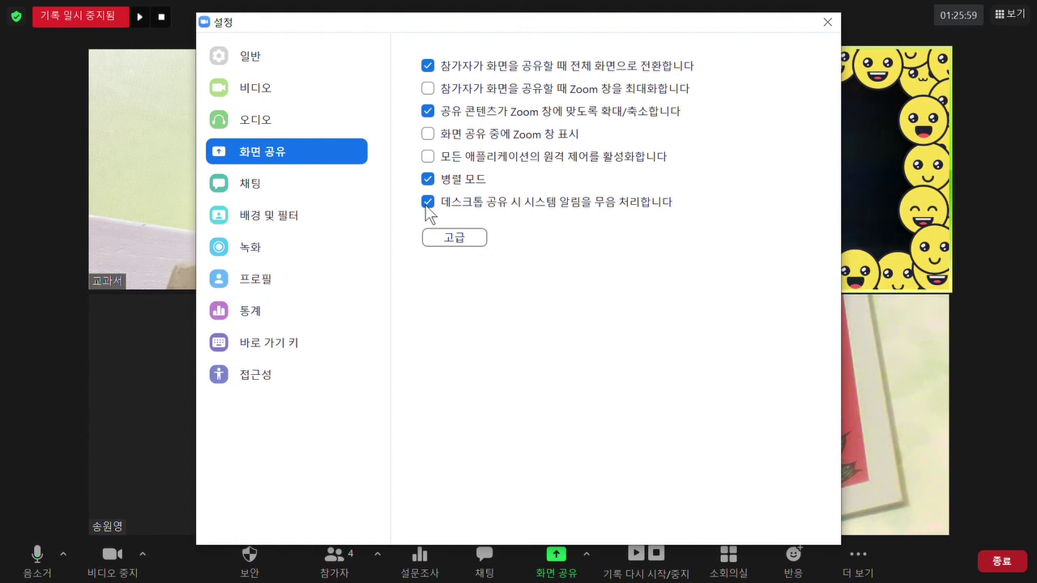
click(271, 187)
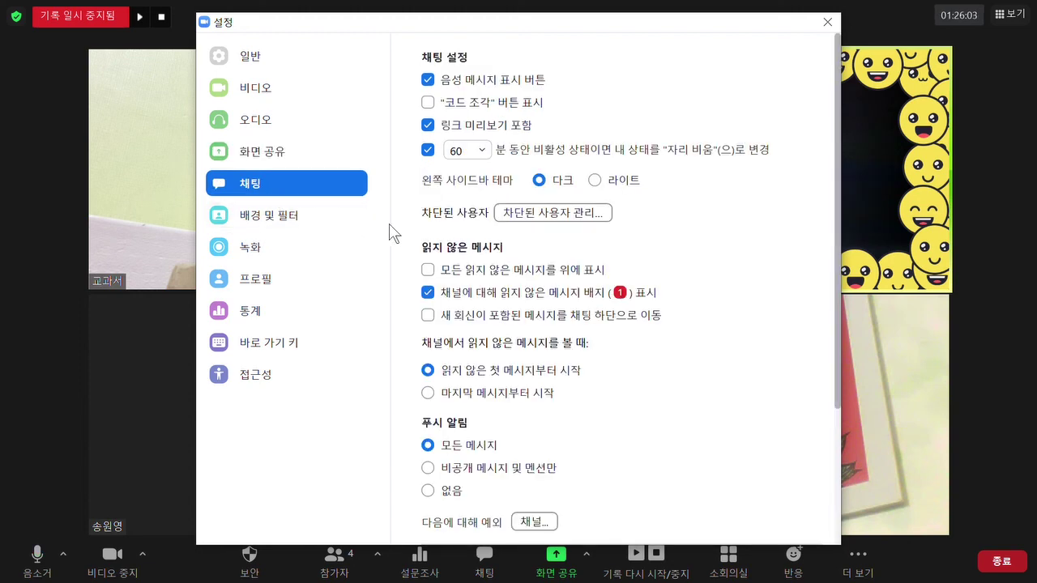
scroll(450, 245, down, 5)
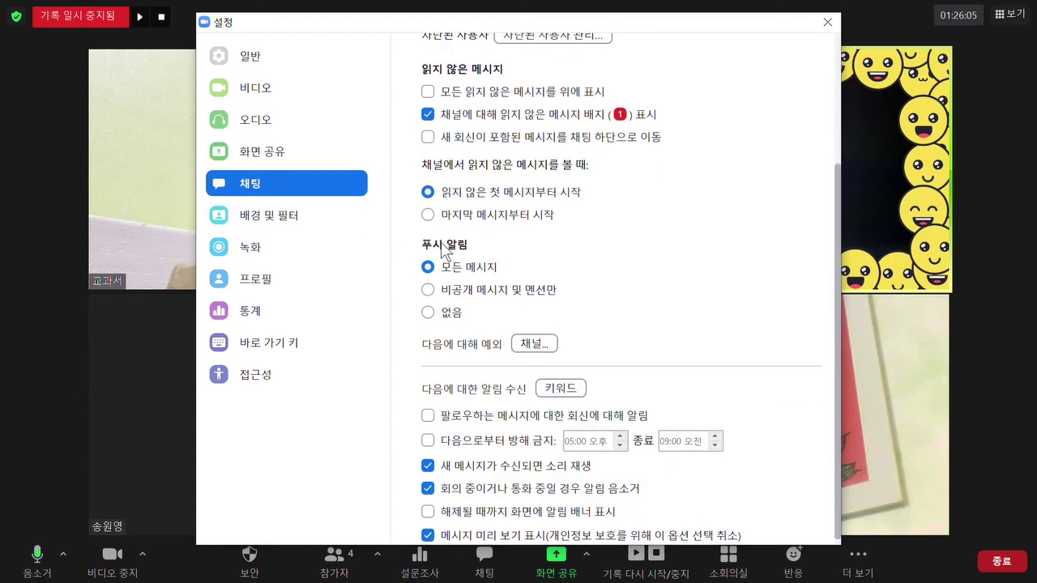
Step: Look through the background and filter, recording, profile, statistics, keyboard shortcut and accessibility settings
click(297, 219)
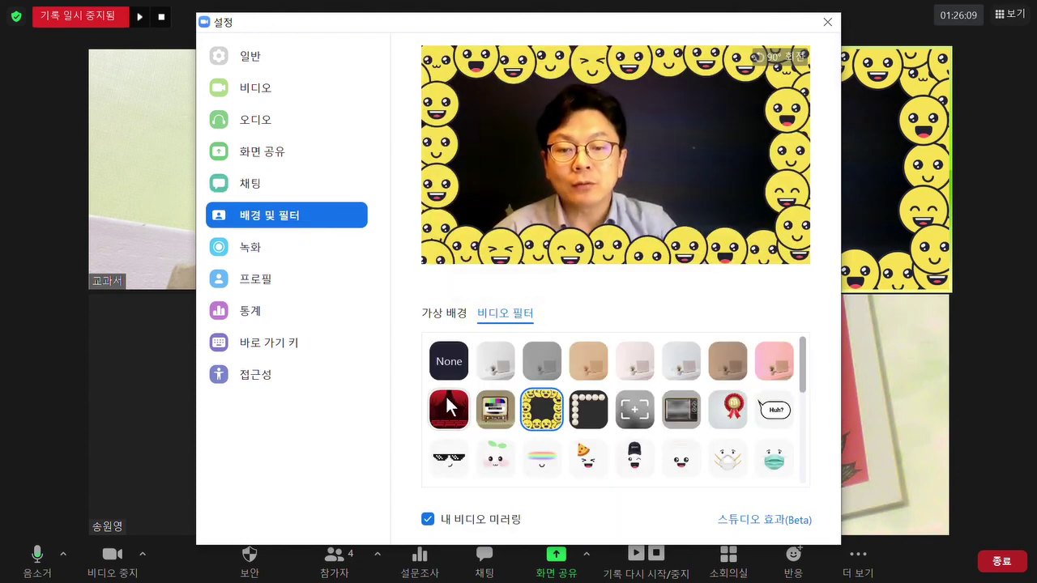
click(282, 254)
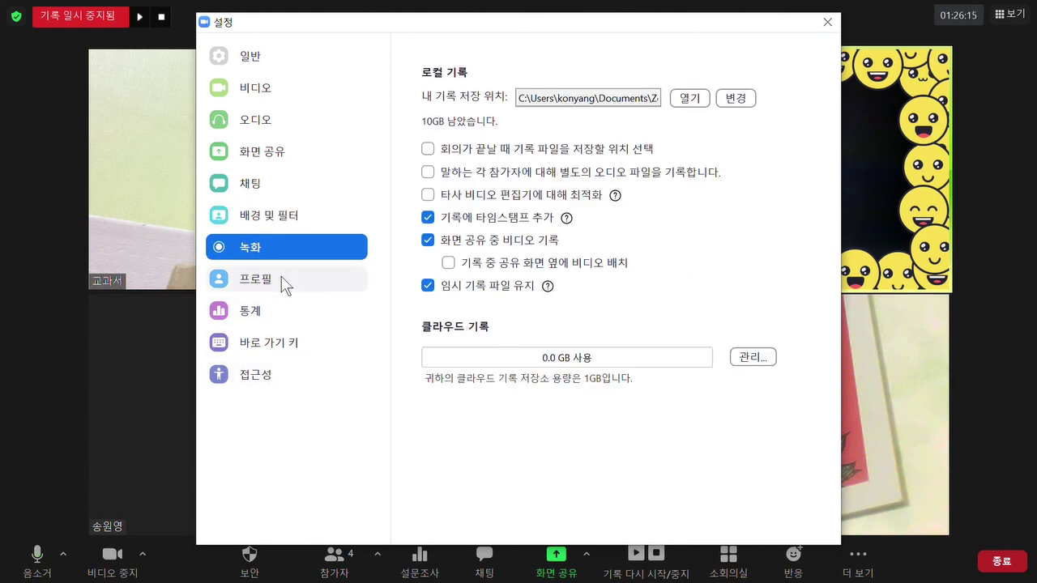
click(283, 284)
click(281, 310)
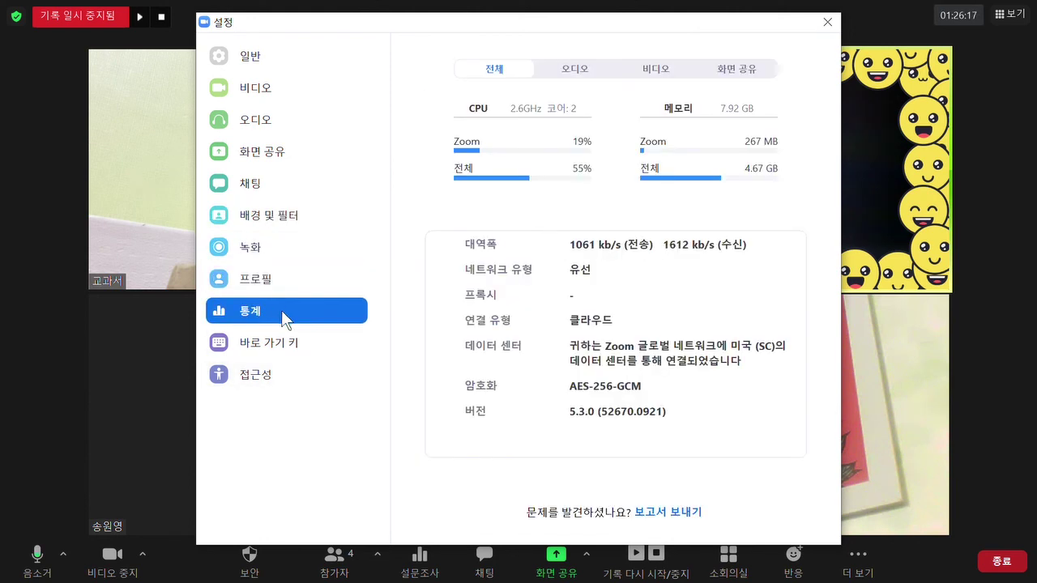
click(295, 340)
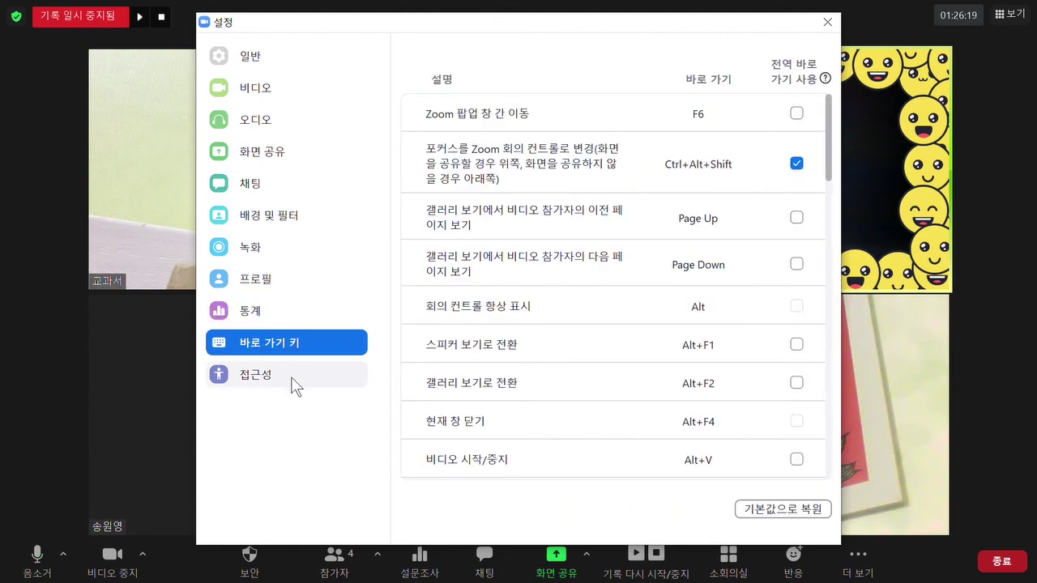
click(290, 377)
Step: Return to the general settings, close the settings window and switch the meeting to speaker view
click(291, 55)
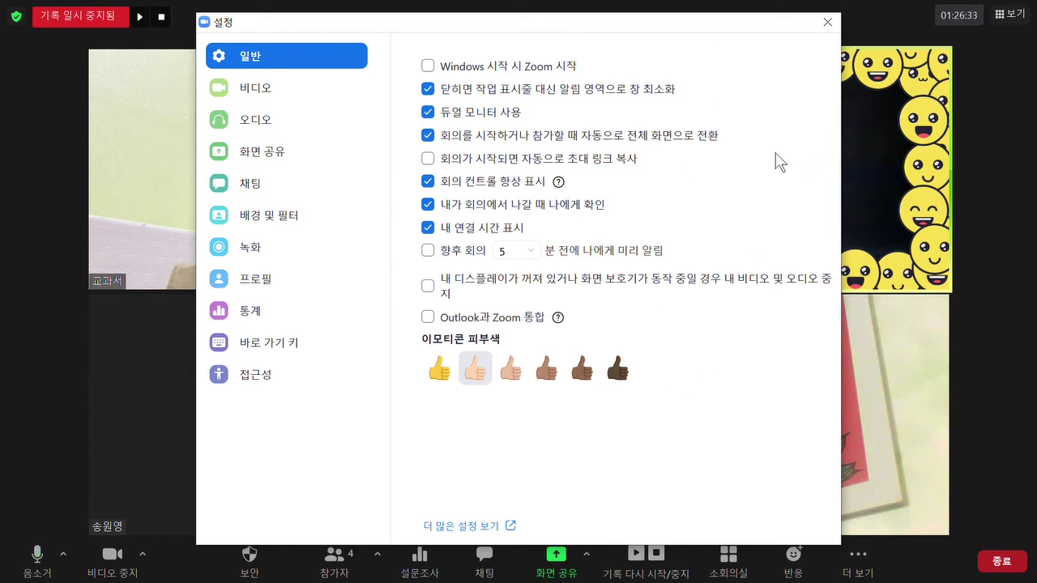
click(827, 22)
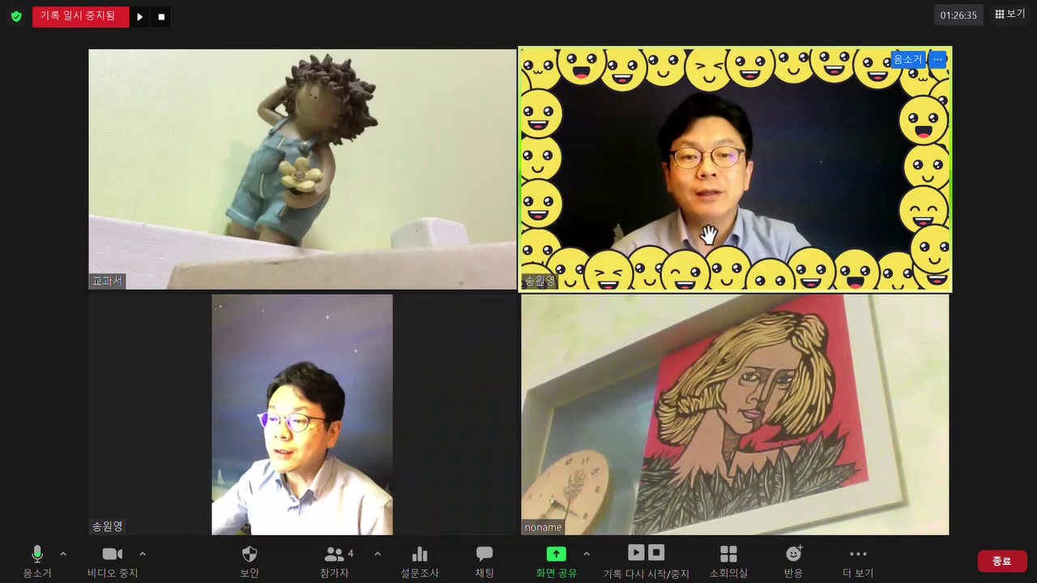
click(1012, 14)
click(978, 45)
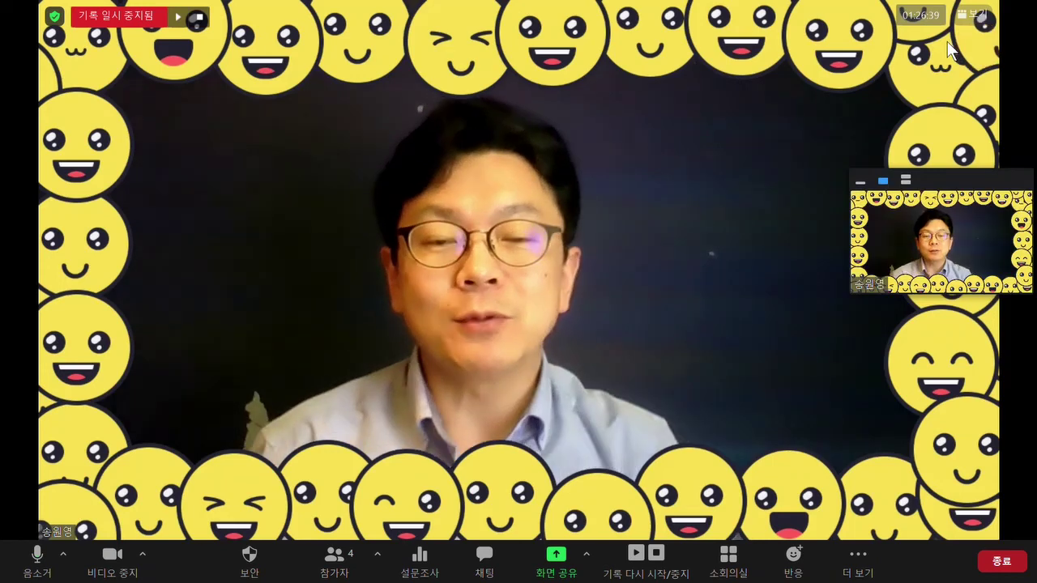